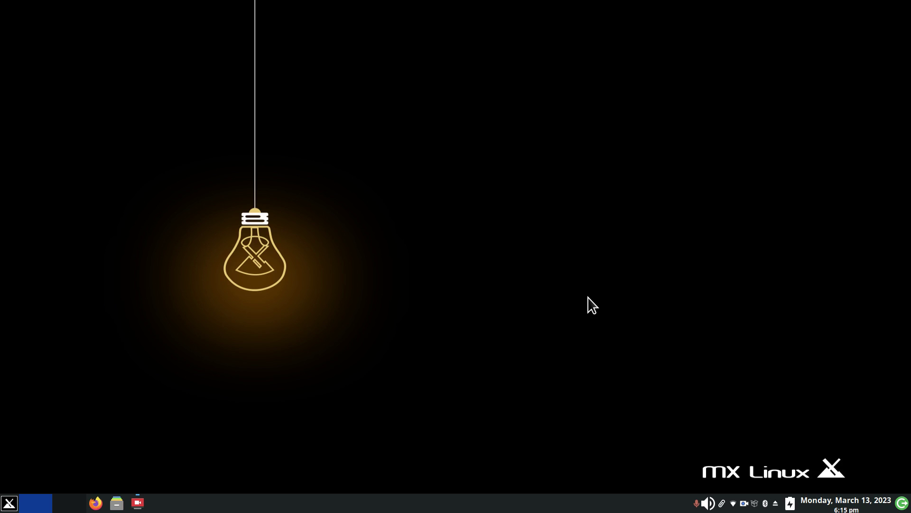
Step: Examine the contents of the testusb and backup drives in the file manager, and close it
left_click(118, 509)
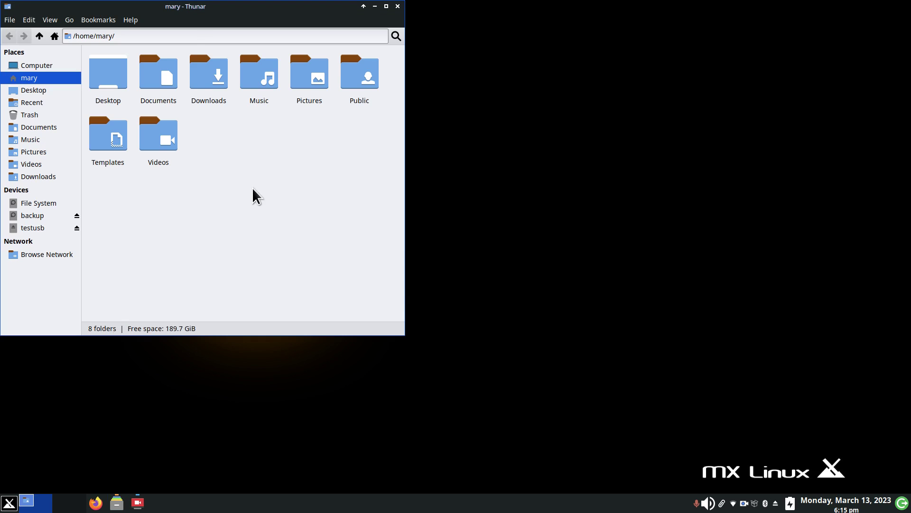
left_click_drag(184, 14, 412, 164)
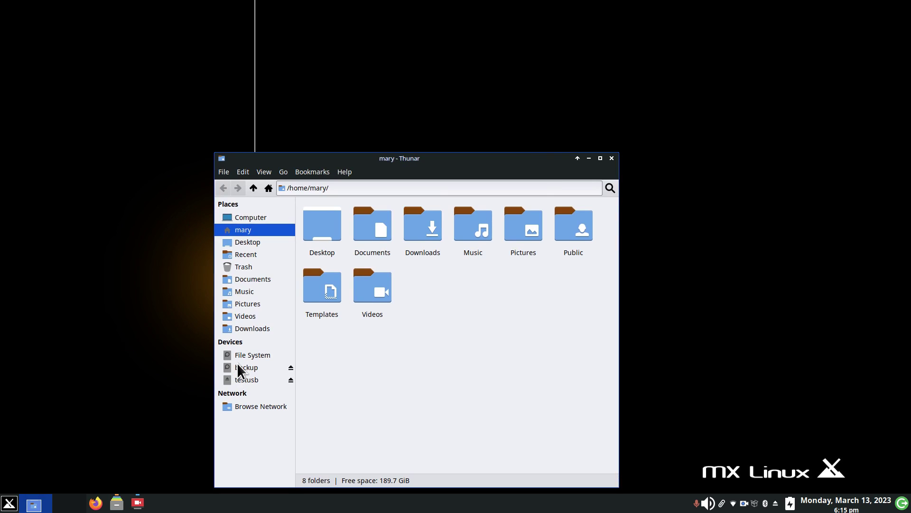
left_click(241, 381)
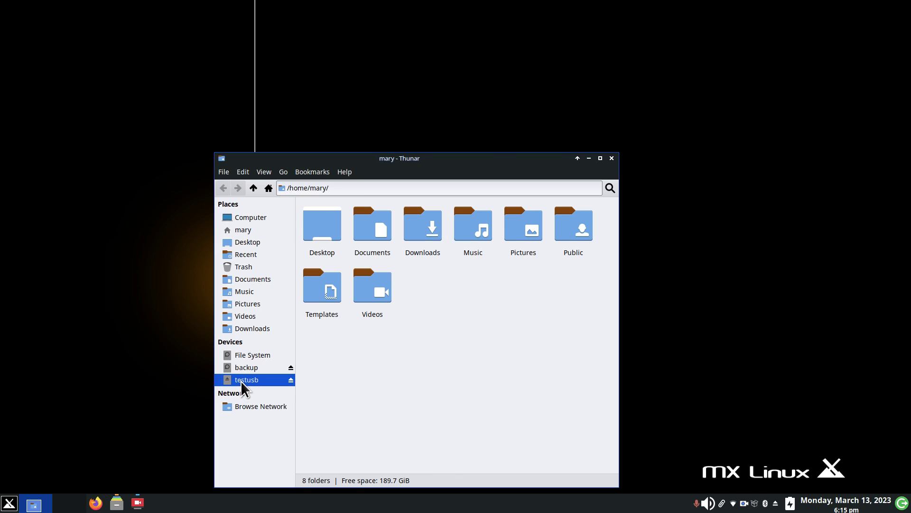
left_click(252, 367)
left_click(252, 379)
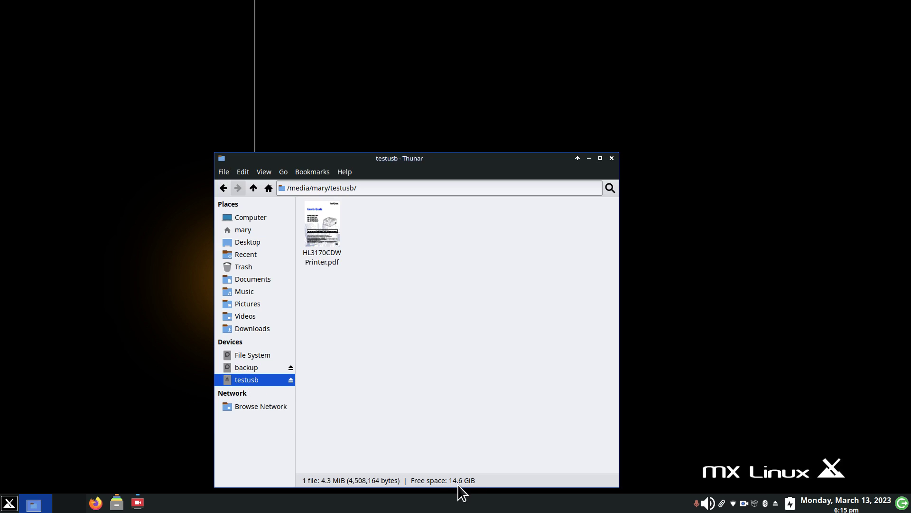
left_click(246, 369)
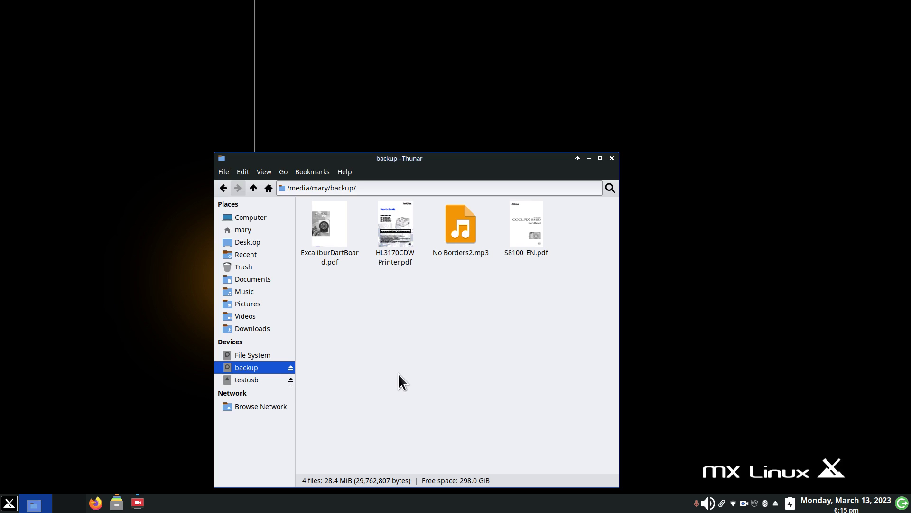
left_click(612, 158)
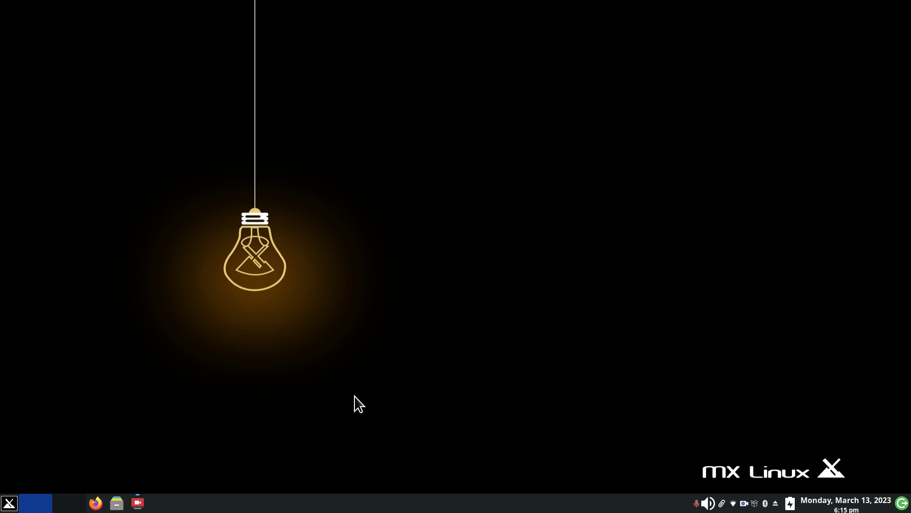
Step: Search the applications for "usb", find Format USB among the MX Tools opened from the system settings, and close both windows
left_click(10, 504)
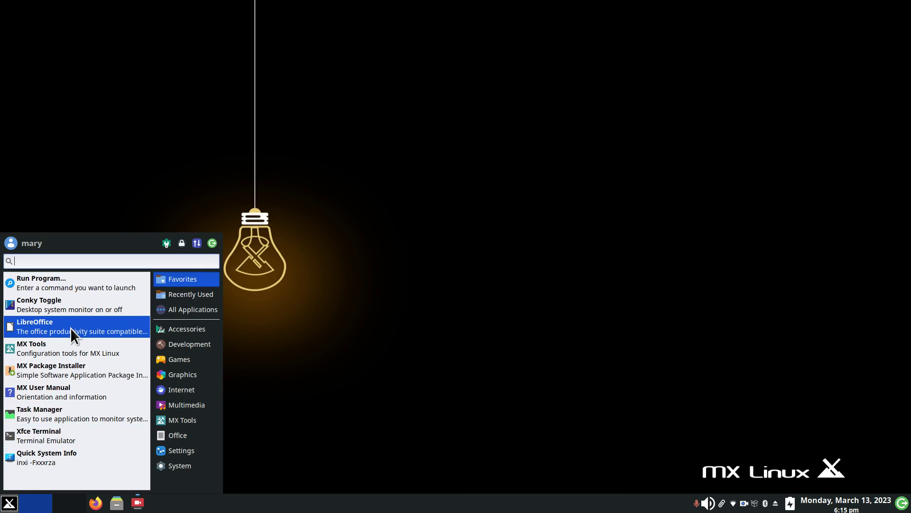
type("usb")
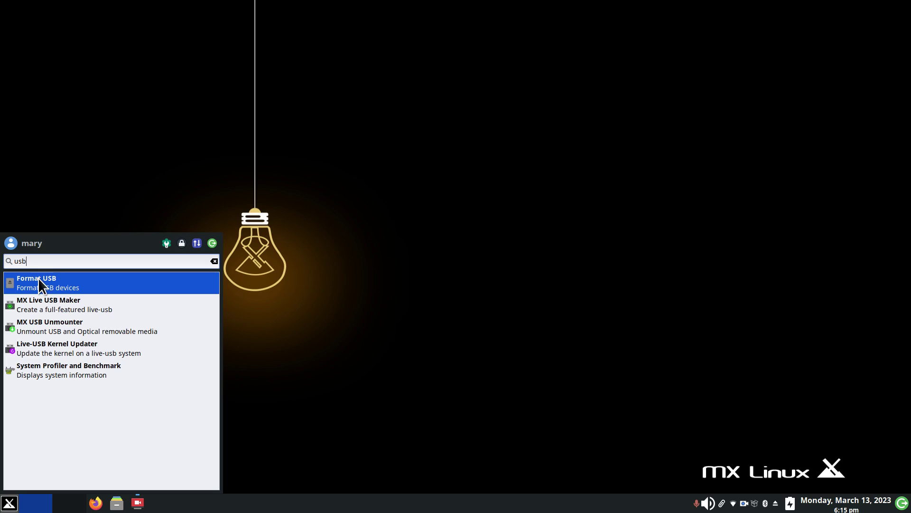
left_click(166, 244)
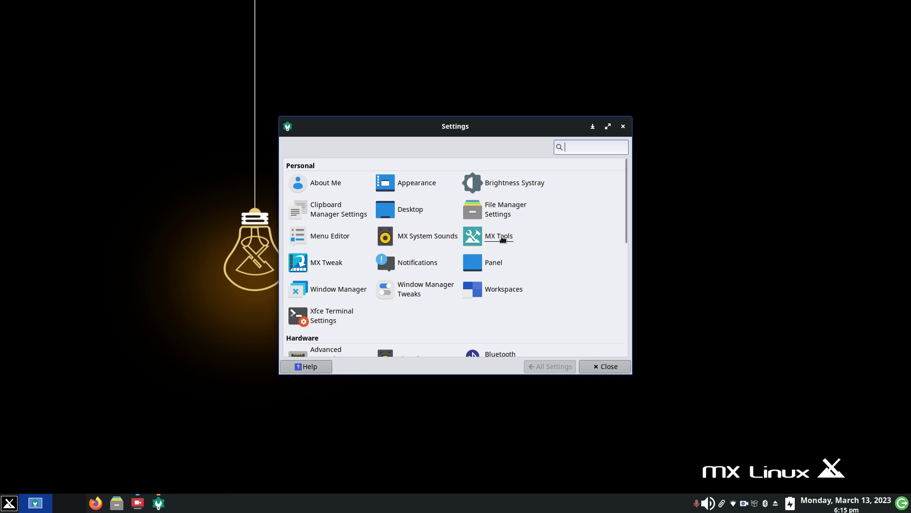
left_click(500, 236)
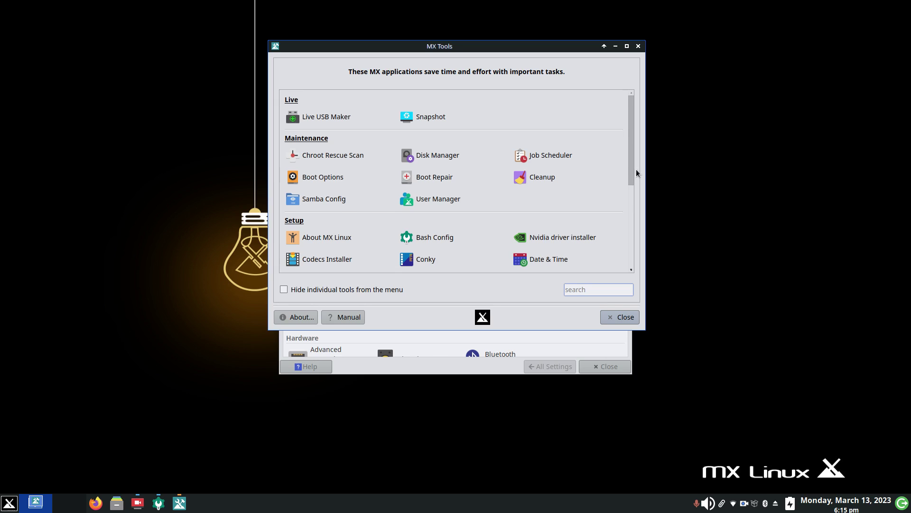
left_click_drag(631, 171, 629, 272)
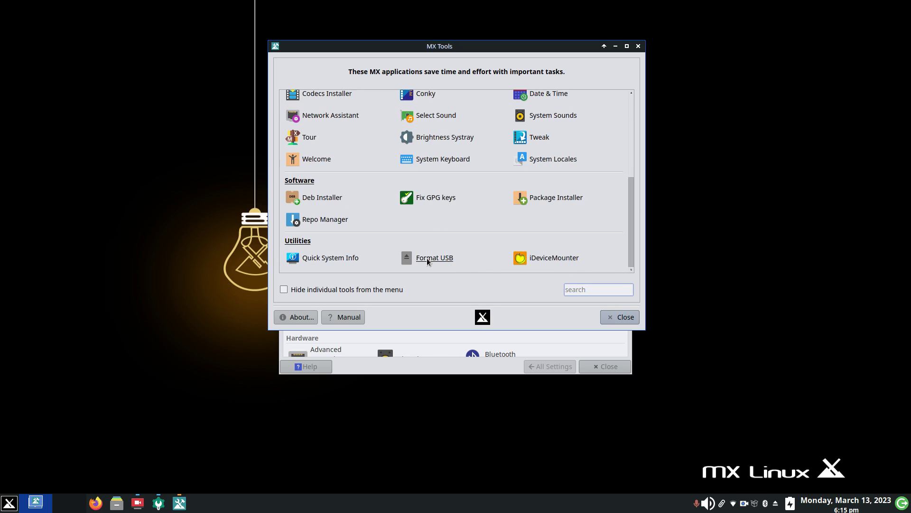
left_click(620, 317)
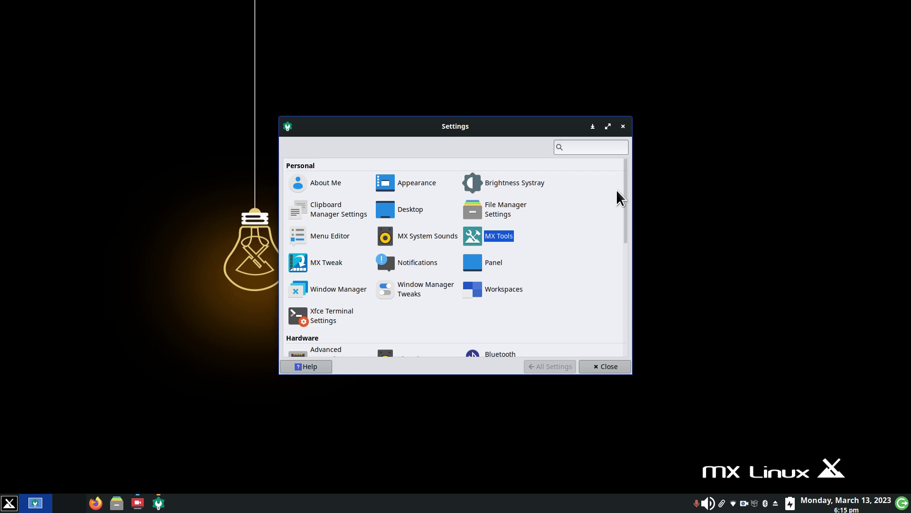
left_click(622, 126)
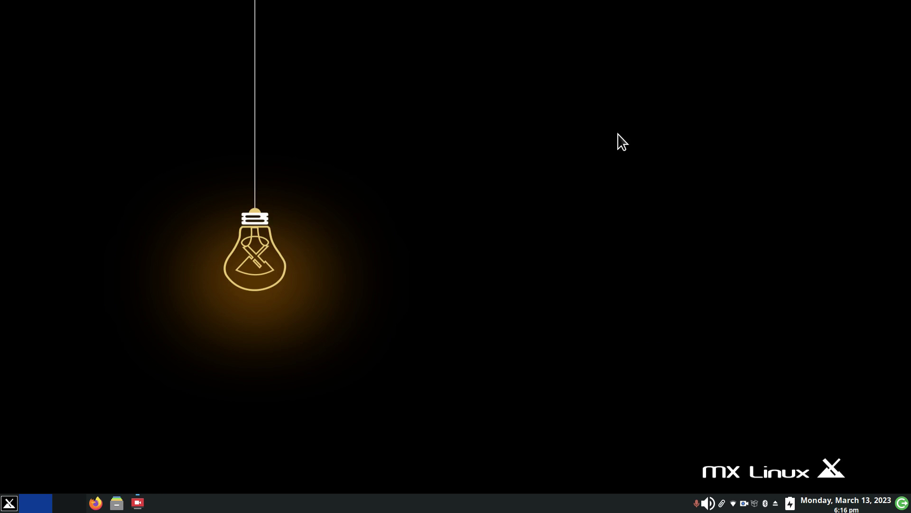
Step: Search the applications for "usb", launch Format USB, and move its window to a free area of the desktop
left_click(8, 502)
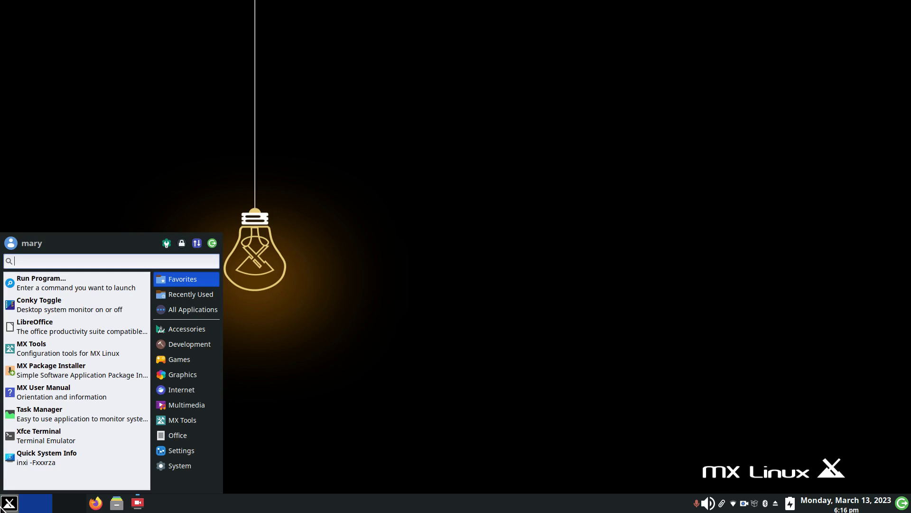
type("usb")
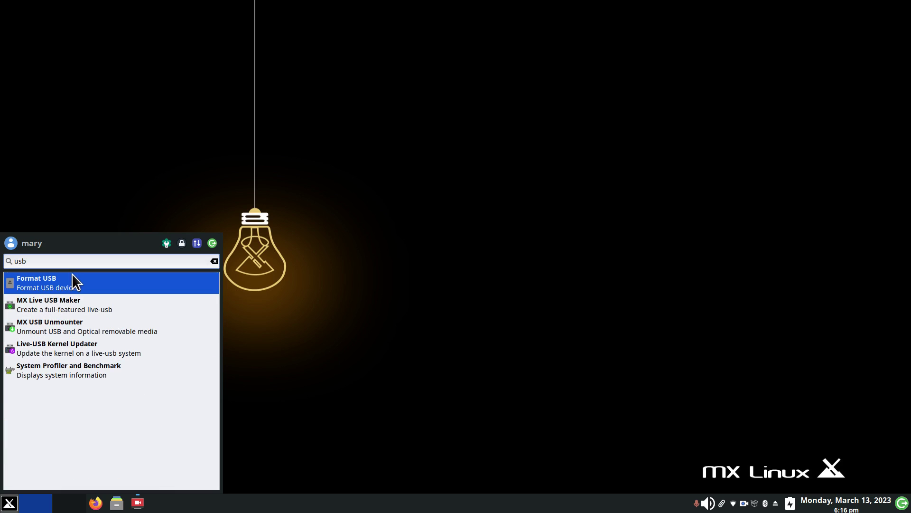
left_click(72, 277)
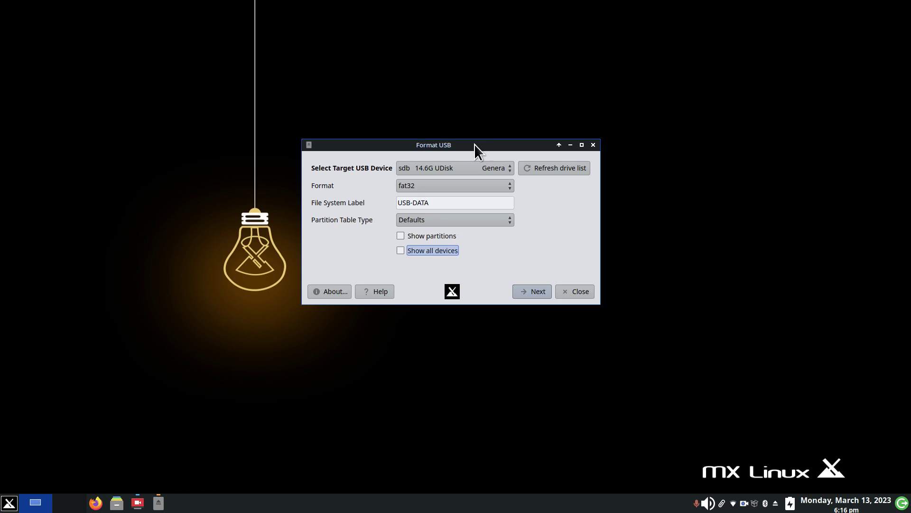
left_click_drag(474, 144, 622, 134)
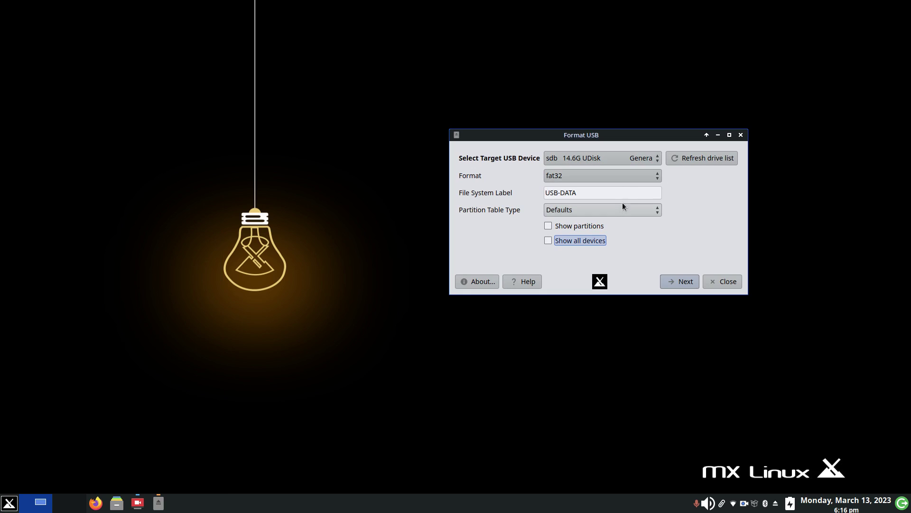
Step: Choose the sdb 14.6G UDisk as the target USB device and fat32 as its format
left_click(627, 159)
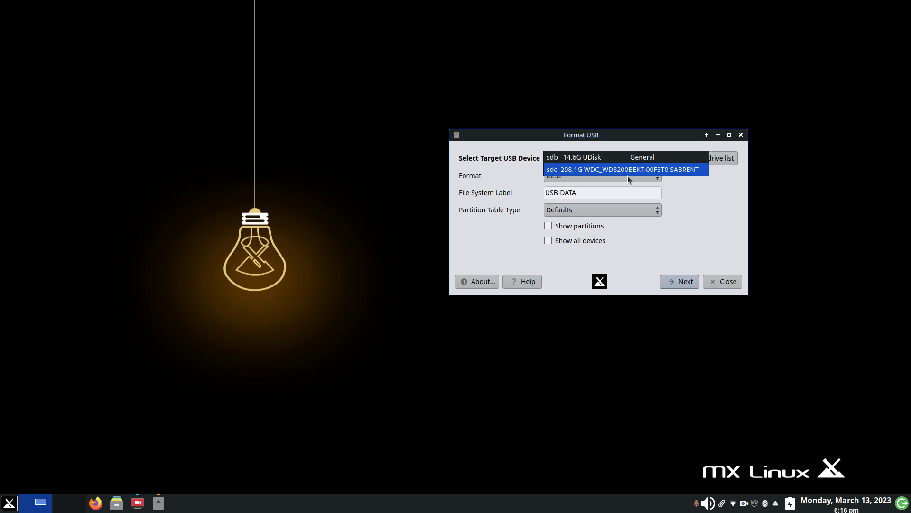
left_click(635, 157)
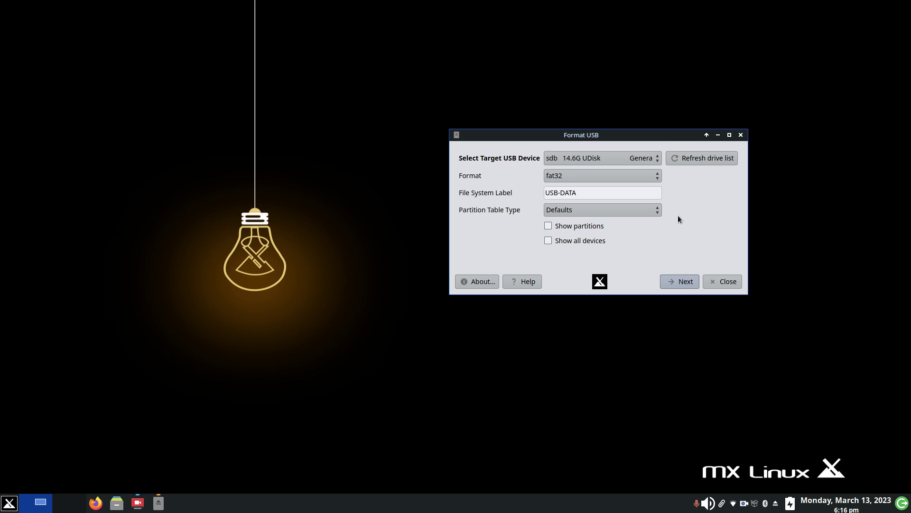
left_click(572, 175)
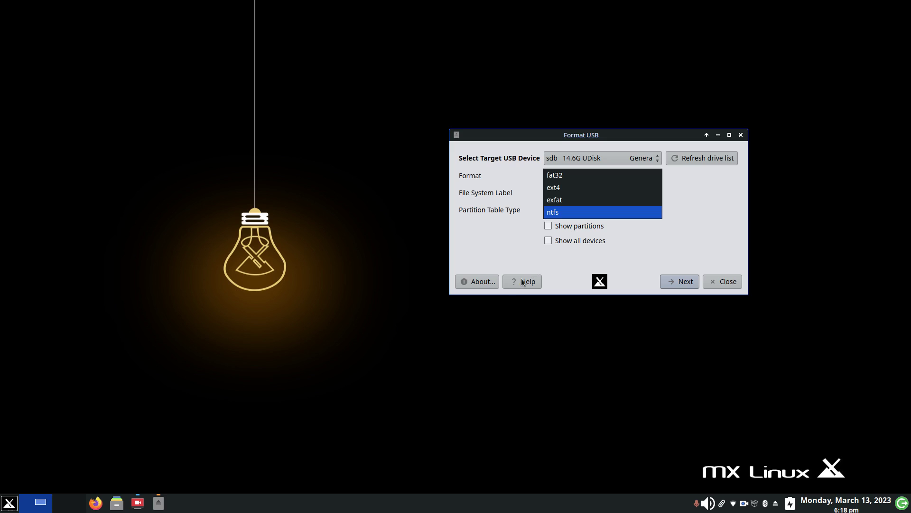
left_click(559, 175)
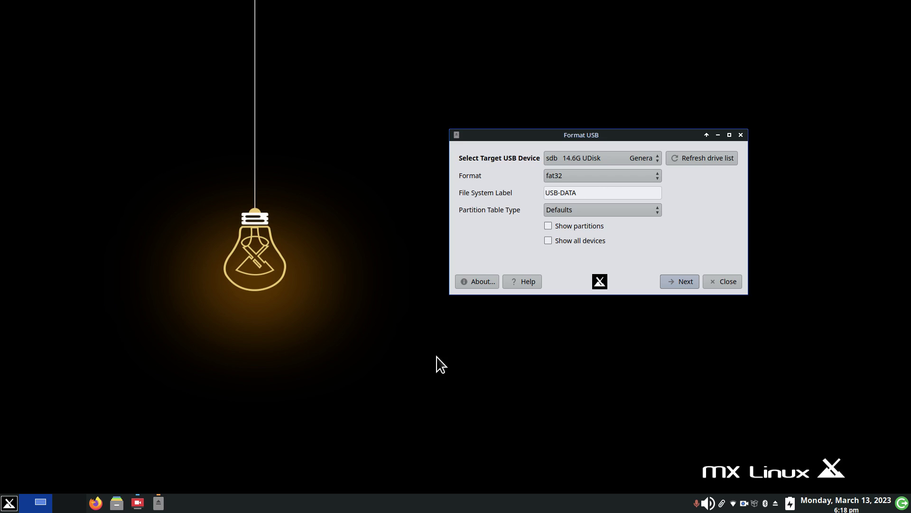
Step: Open the testusb drive in the file manager, with its window placed beside the Format USB window
left_click(117, 504)
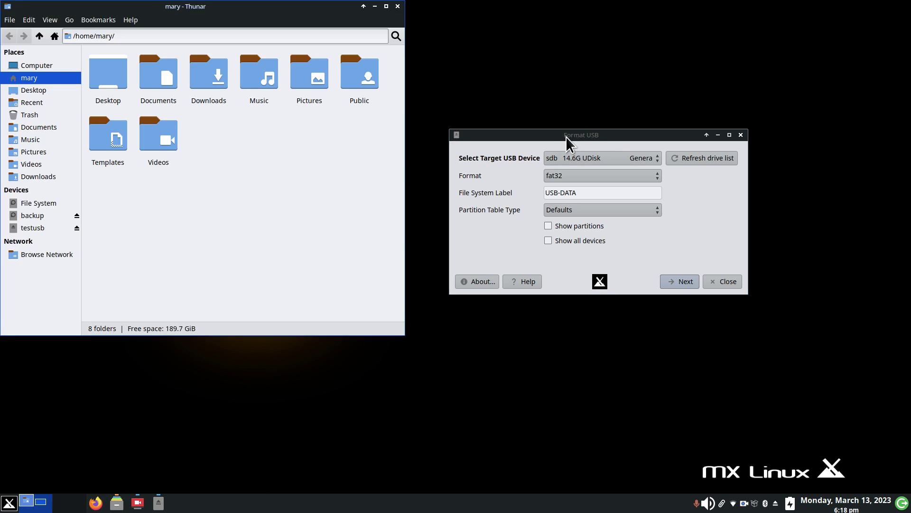
left_click_drag(567, 138, 681, 60)
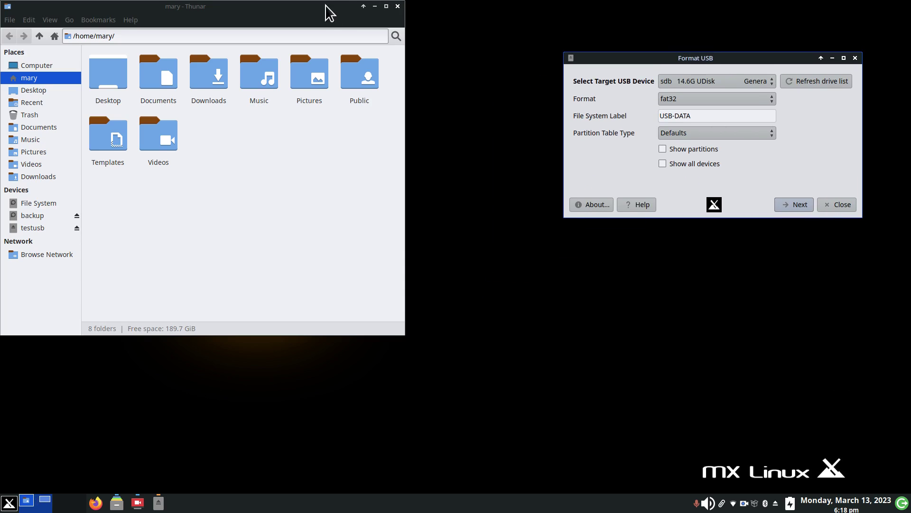
left_click_drag(329, 13, 408, 59)
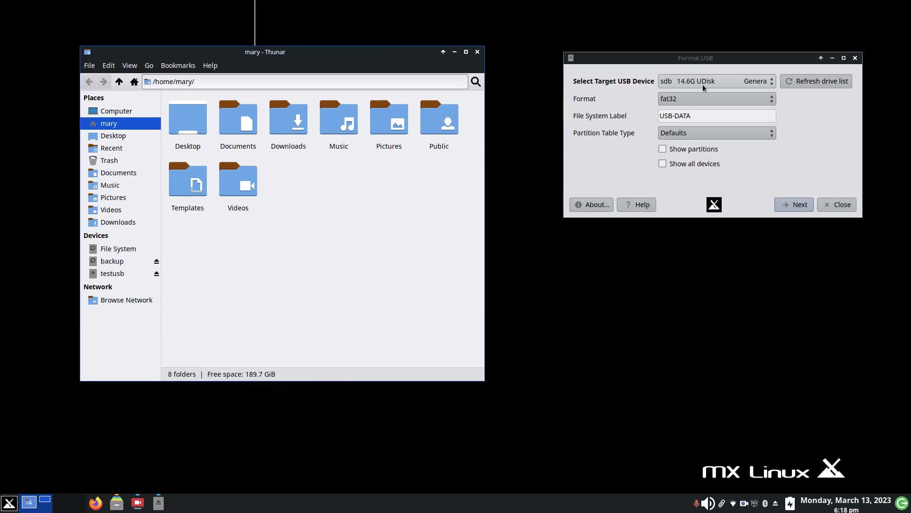
left_click(112, 273)
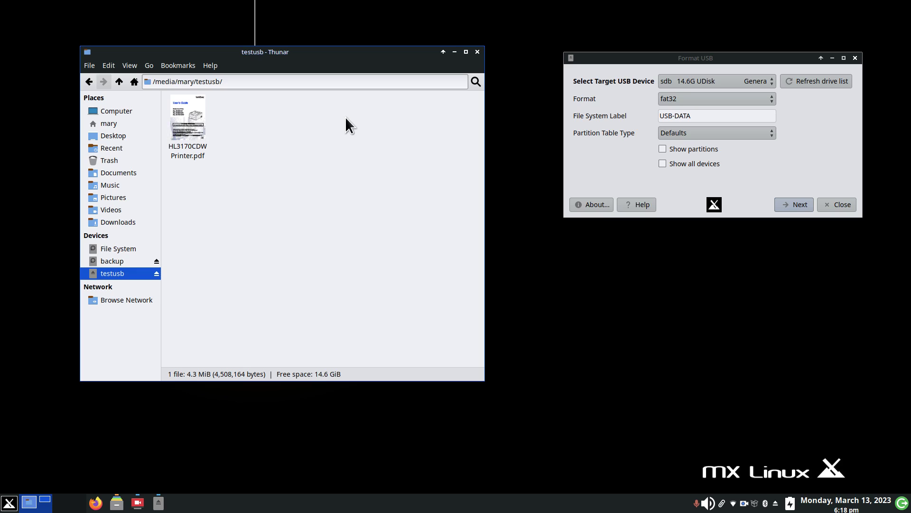
right_click(188, 113)
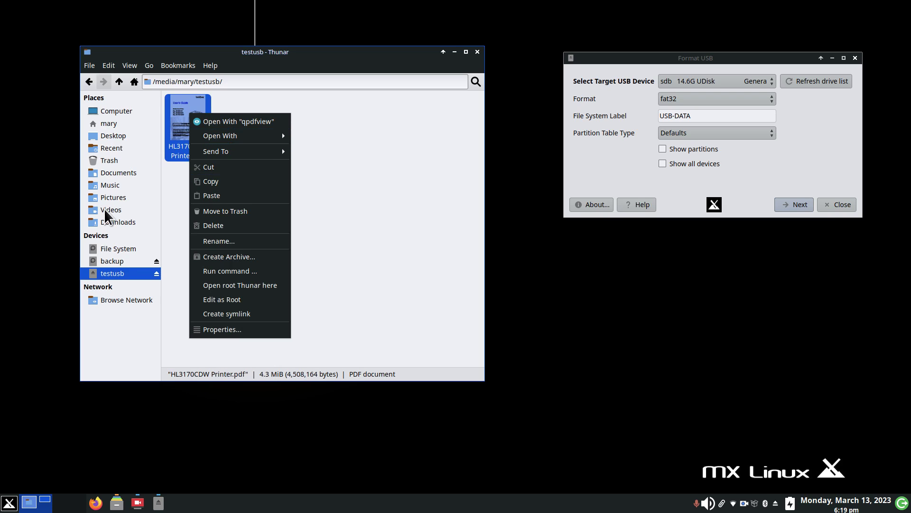
left_click(356, 190)
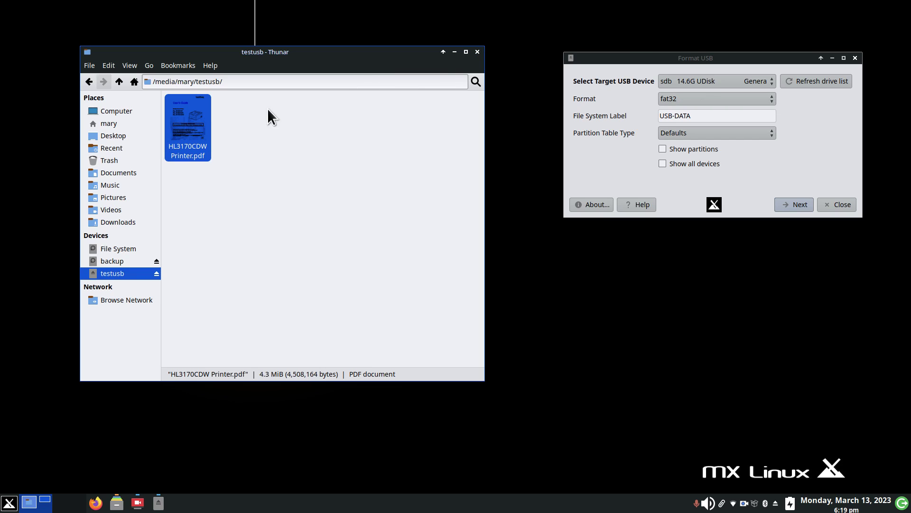
left_click(210, 67)
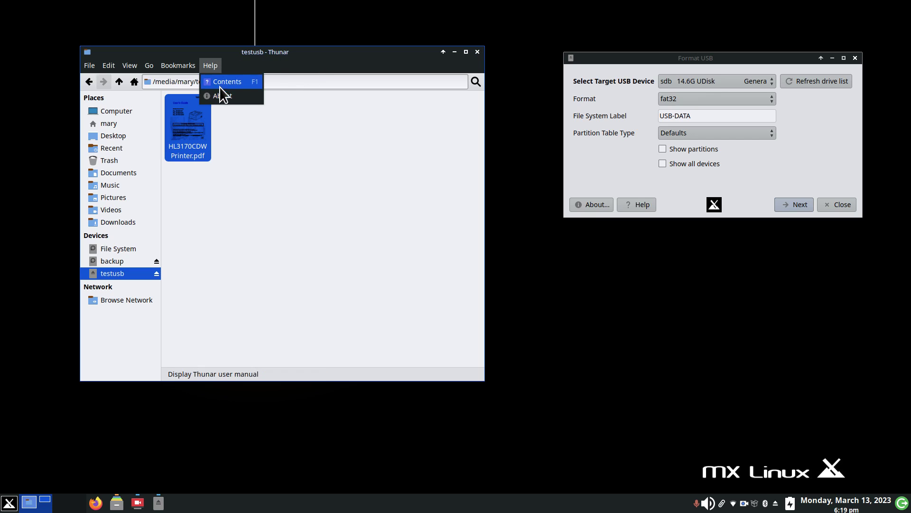
left_click(225, 94)
left_click(374, 127)
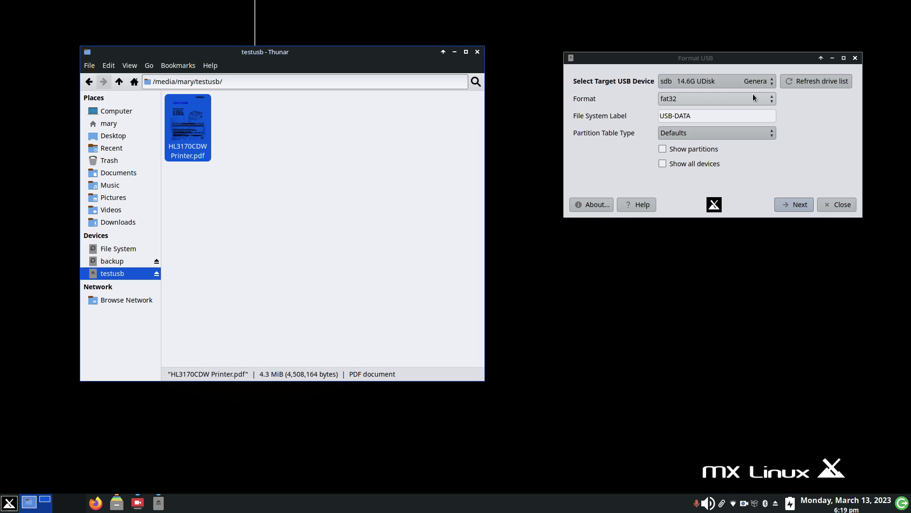
Step: Move the Format USB window closer to the file manager and reselect the sdb 14.6G UDisk as target
left_click_drag(699, 56, 662, 98)
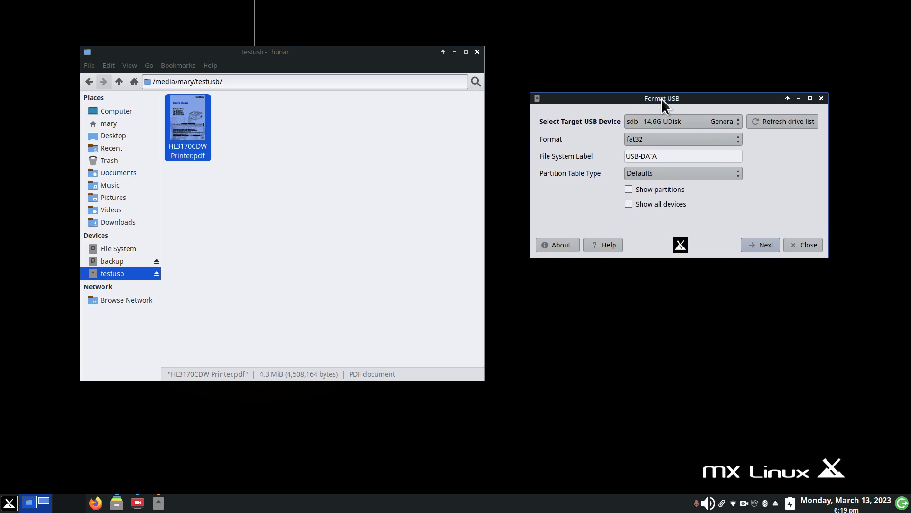
left_click(683, 124)
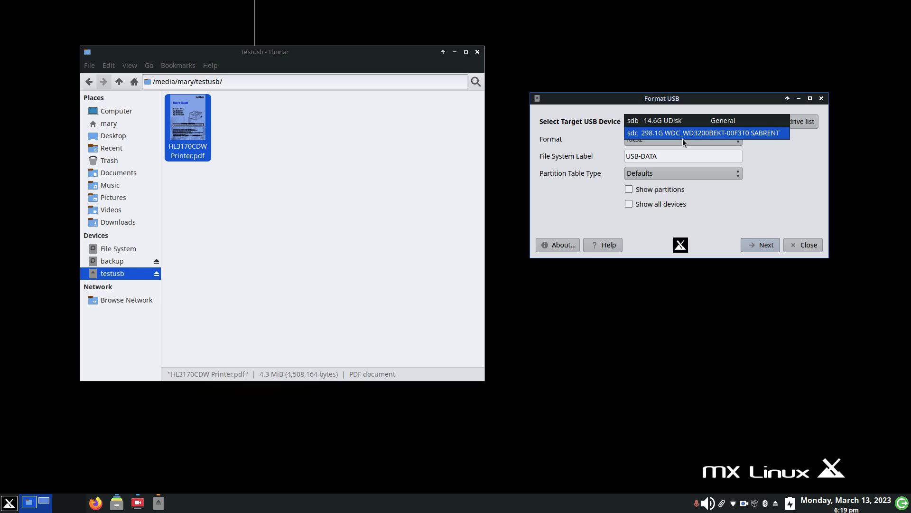
left_click(690, 120)
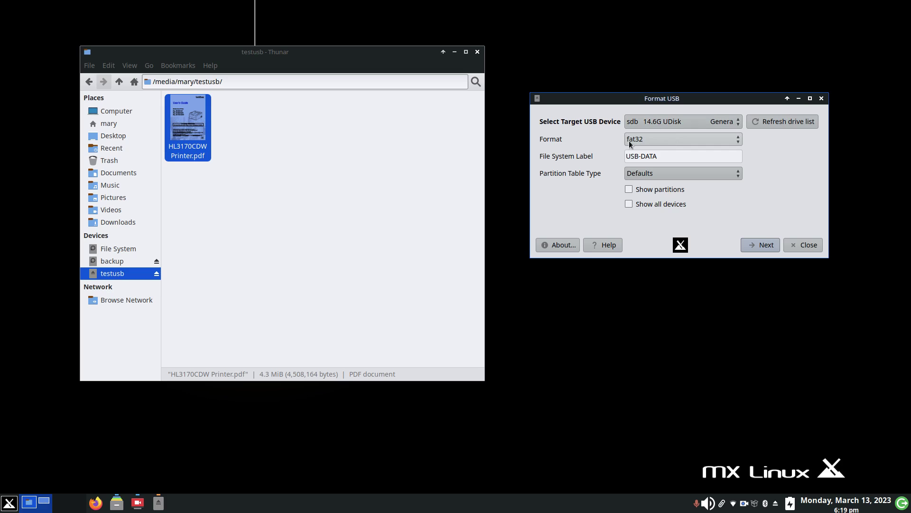
Step: Replace the file system label with usbbackup and keep Defaults as the partition table type
left_click(665, 156)
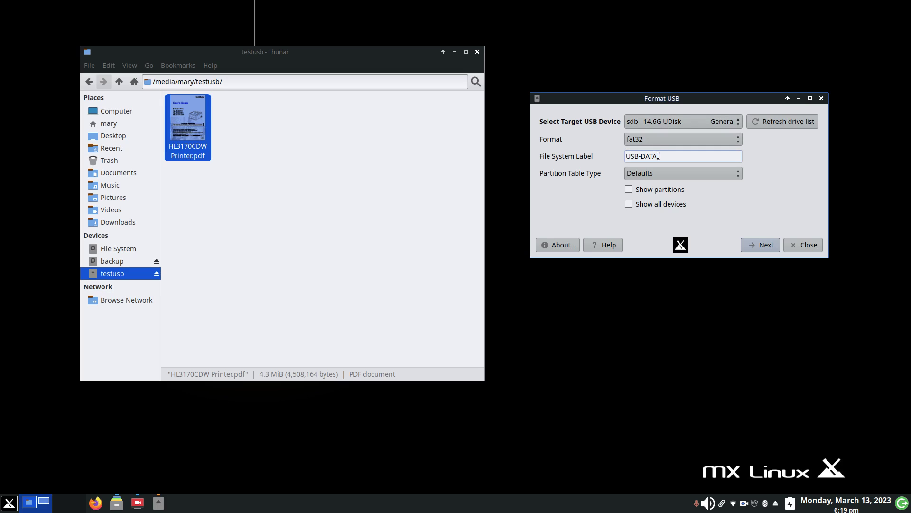
left_click_drag(659, 157, 625, 158)
type("backupusb")
key("BackSpace")
key("BackSpace")
key("BackSpace")
key("BackSpace")
key("BackSpace")
key("BackSpace")
key("BackSpace")
key("BackSpace")
key("BackSpace")
type("usbbackup")
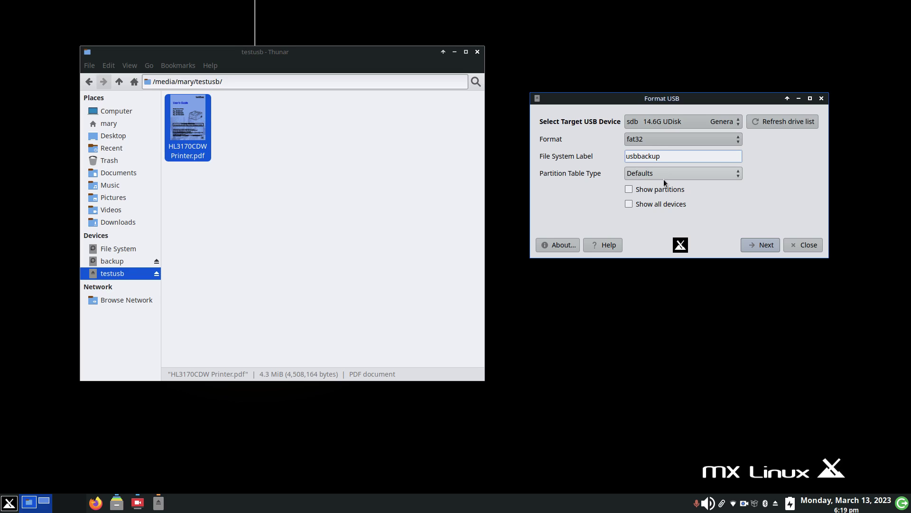
left_click(701, 178)
left_click(701, 176)
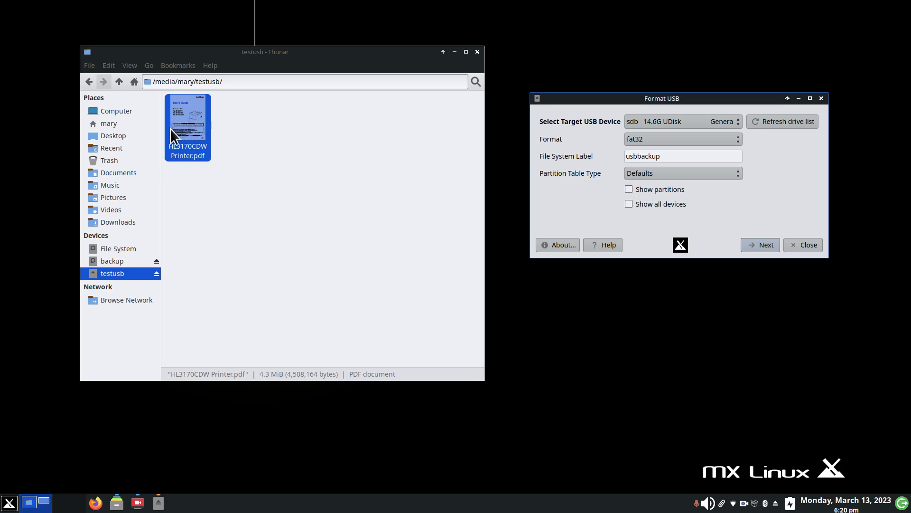
Step: Start formatting the sdb 14.6G UDisk, accept the data erasure, and authenticate with the account password
left_click(758, 245)
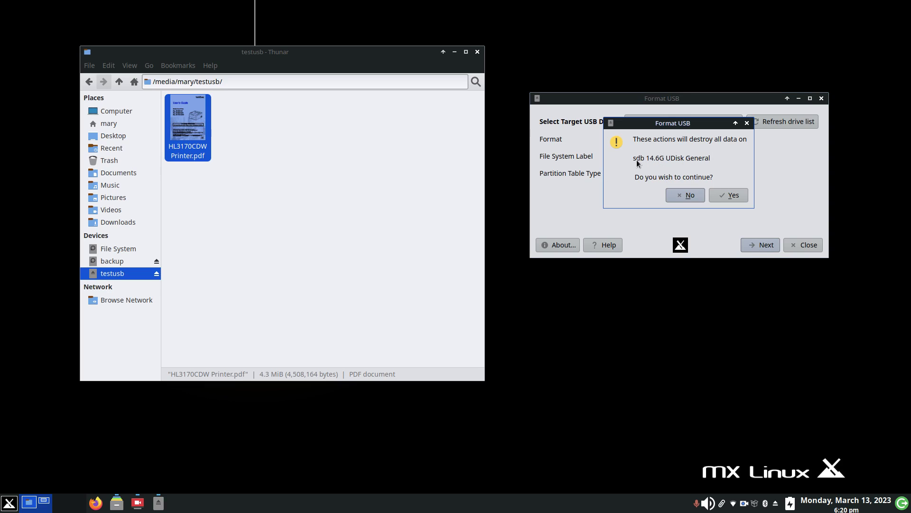
left_click_drag(682, 123, 675, 162)
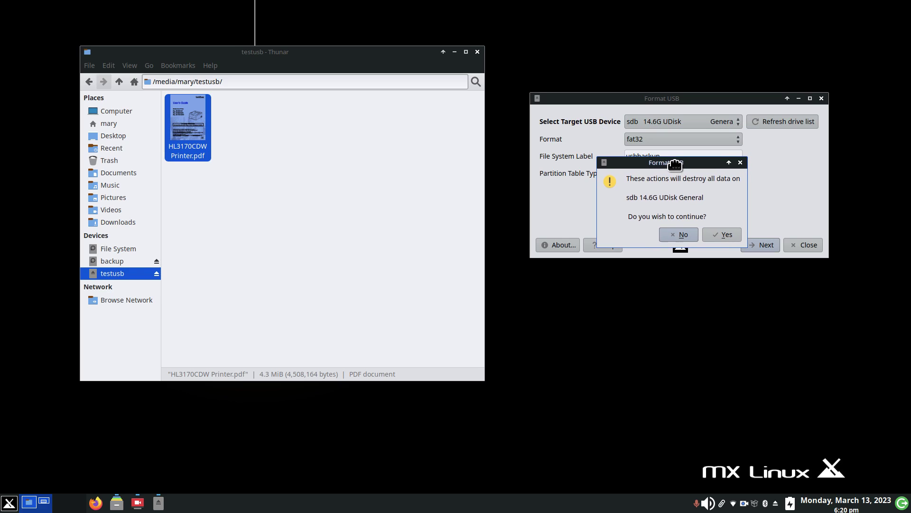
mouse_move(112, 270)
left_click(718, 235)
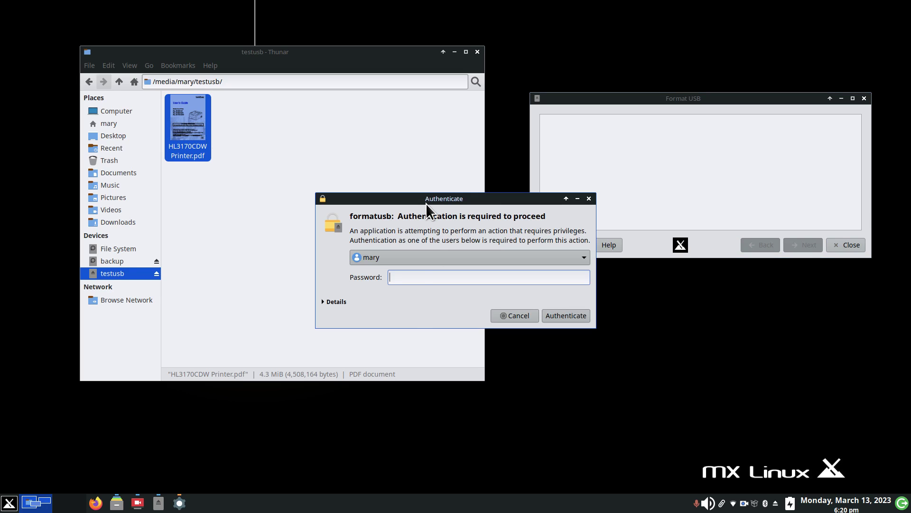
left_click_drag(425, 203, 632, 203)
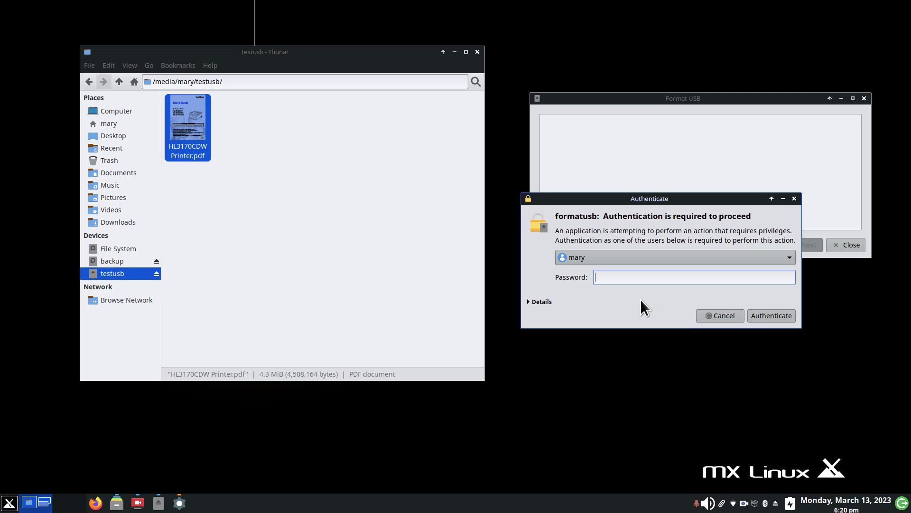
type("•••••")
key("Return")
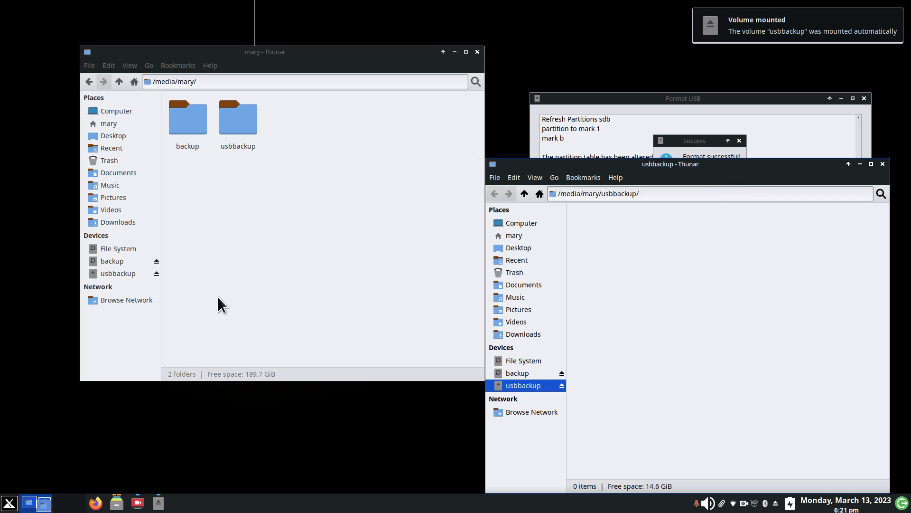
Step: Close the extra usbbackup file manager window, dismiss the success message, and close Format USB
left_click(883, 164)
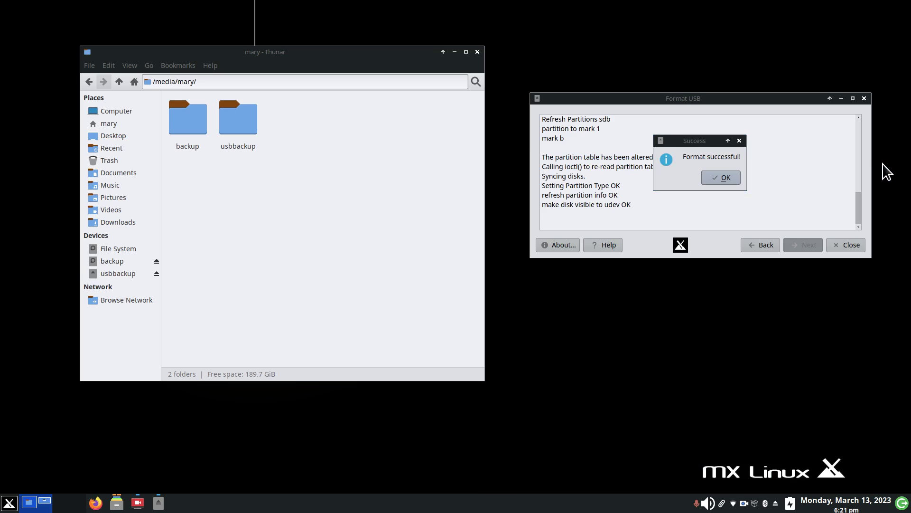
left_click(720, 179)
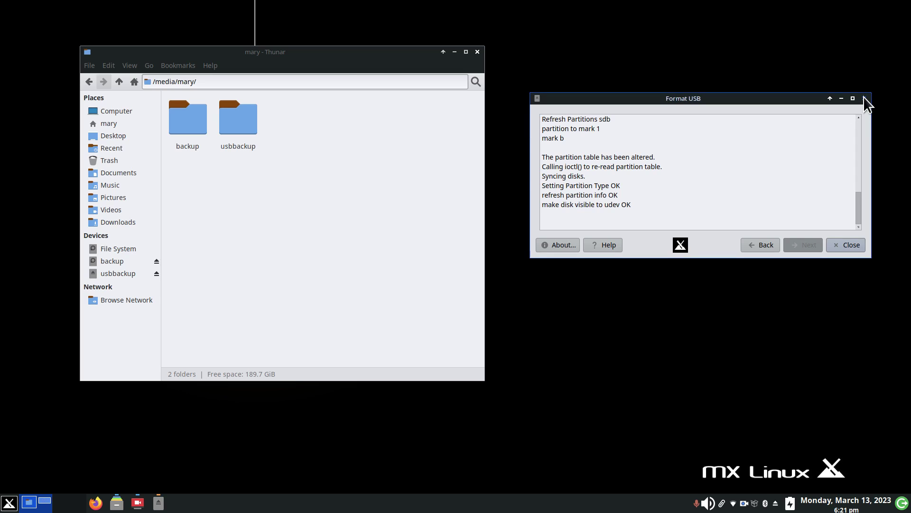
left_click(864, 99)
Step: Examine the contents of the usbbackup and backup drives, and move the file manager aside to free desktop space
left_click_drag(291, 47, 485, 36)
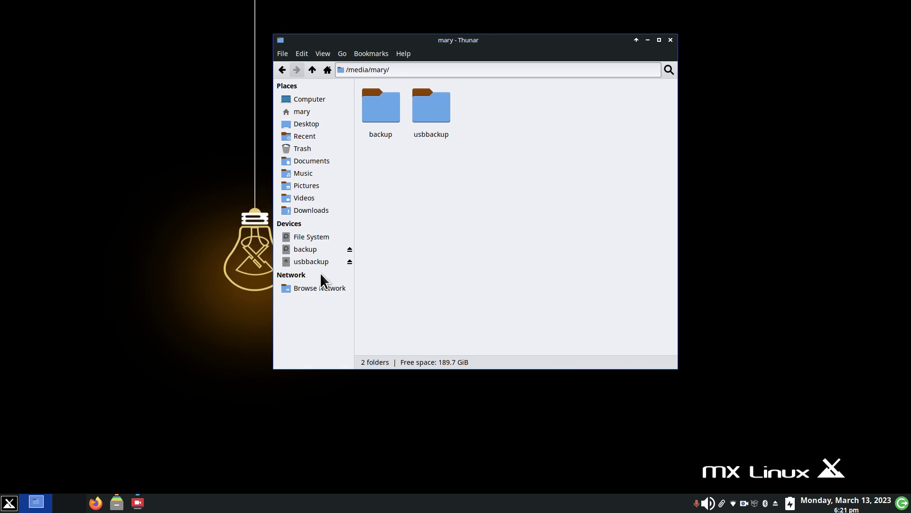
left_click(311, 262)
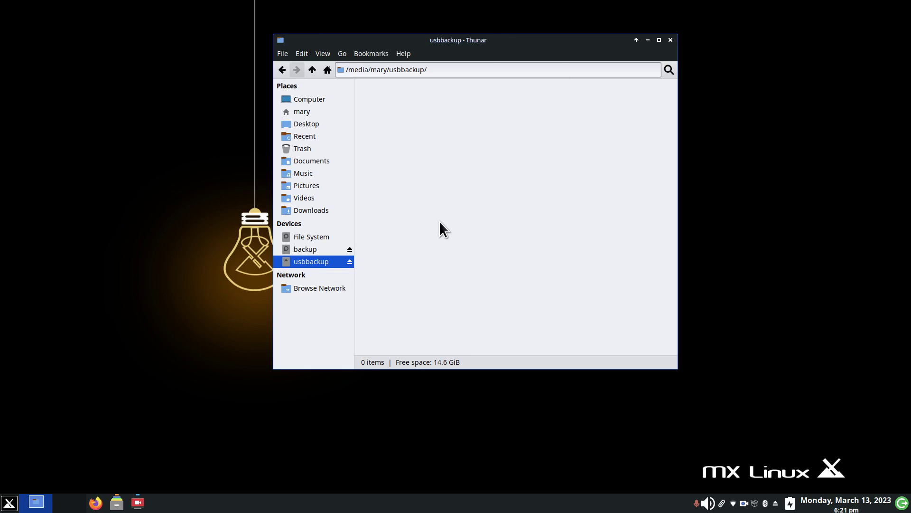
left_click(314, 248)
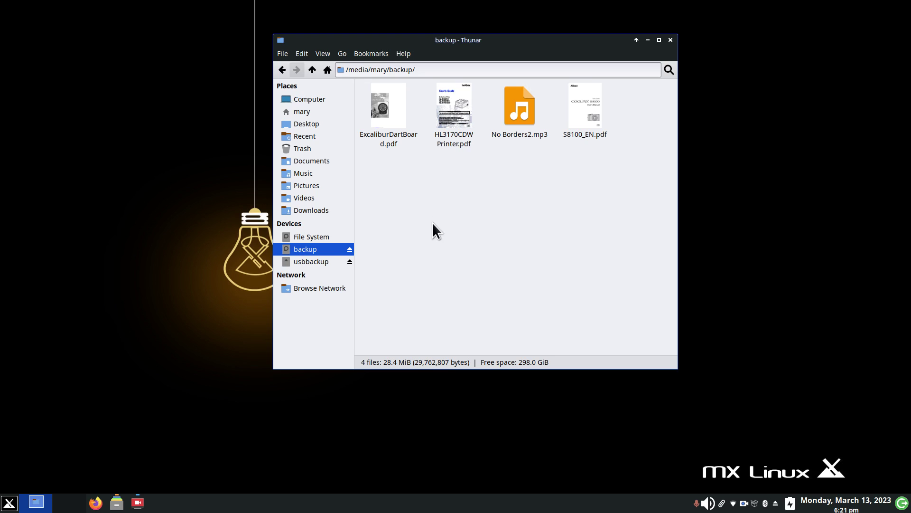
left_click_drag(492, 38, 441, 69)
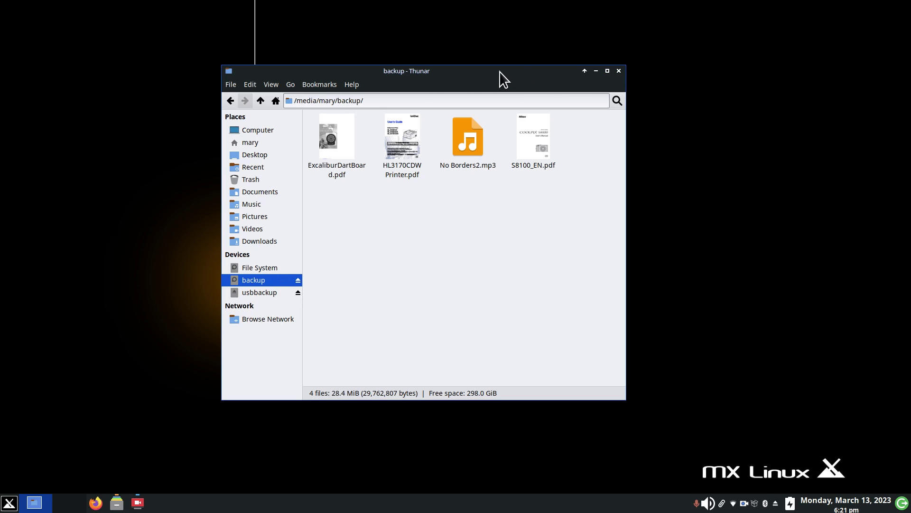
left_click_drag(499, 71, 313, 45)
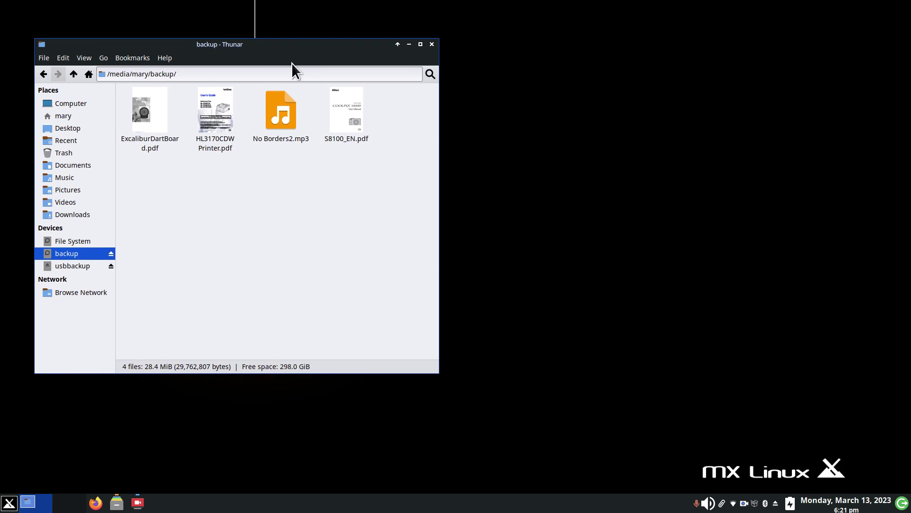
Step: Search the applications for usb, launch Format USB, and place its window beside the file manager
left_click(8, 502)
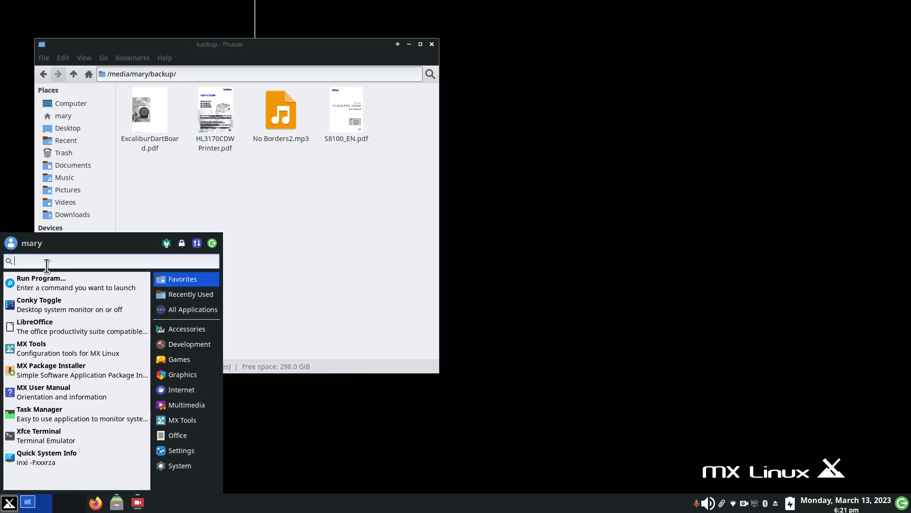
type("usb")
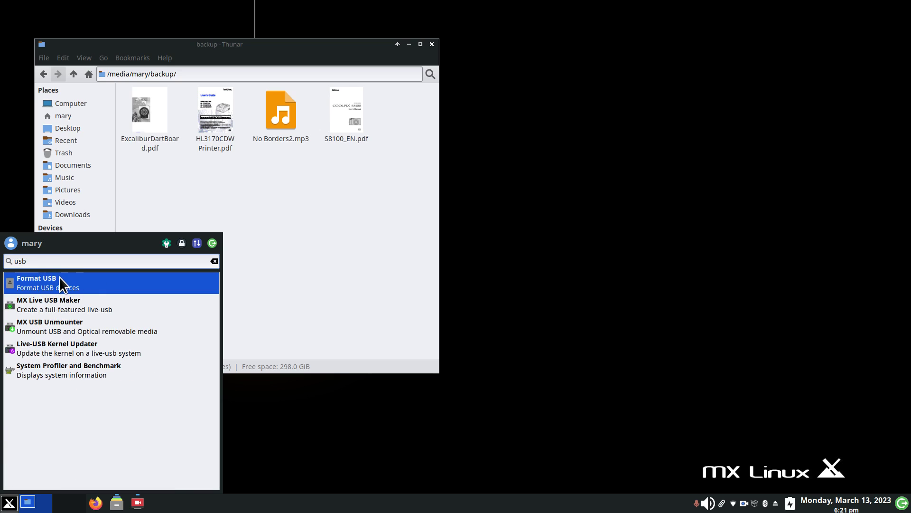
left_click(59, 277)
left_click_drag(469, 141, 670, 103)
Step: Choose the sdc 298.1G WDC drive as the target USB device and set the file system label to USBHD1
left_click(696, 122)
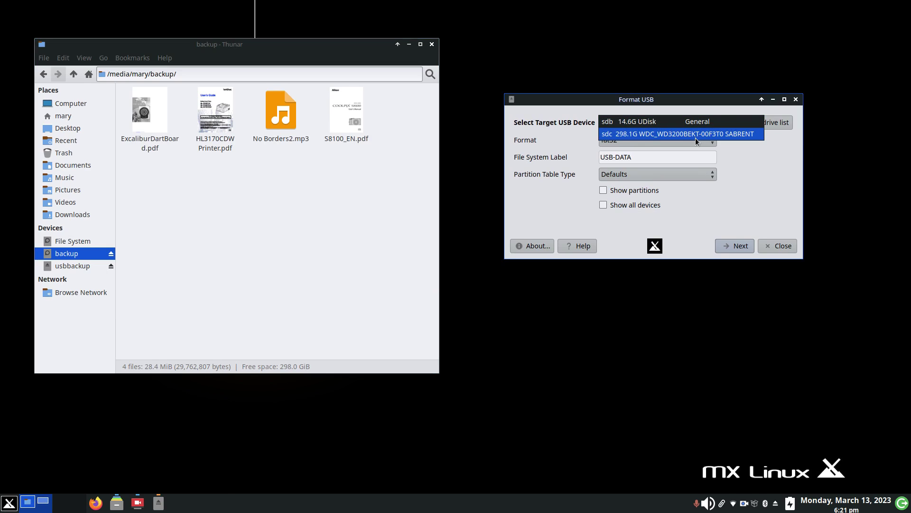
left_click(696, 138)
left_click_drag(638, 157, 579, 157)
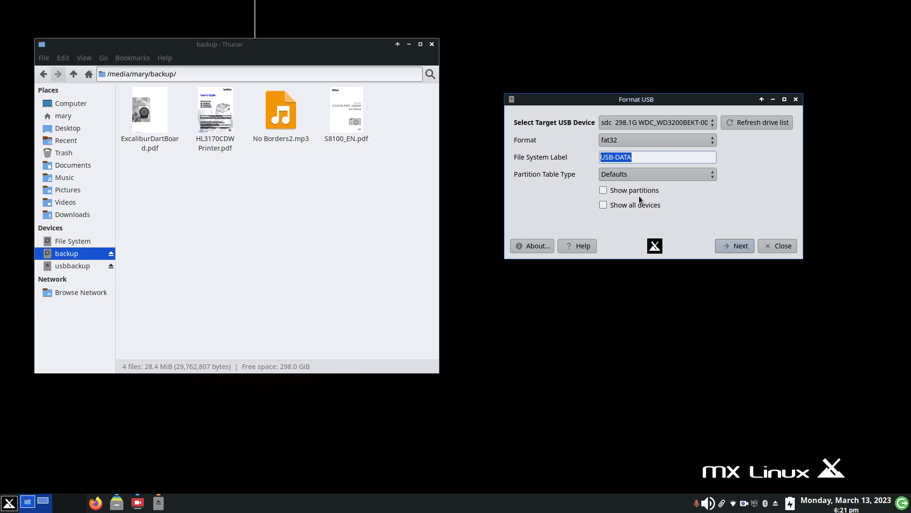
type("USBHD1")
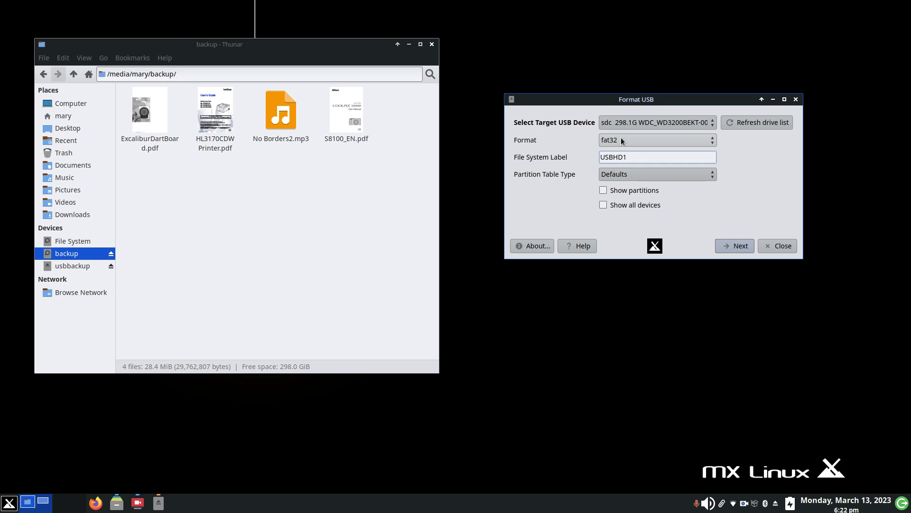
Step: Start formatting the sdc 298.1G drive as fat32, accept the data erasure, and authenticate with the account password
left_click(734, 246)
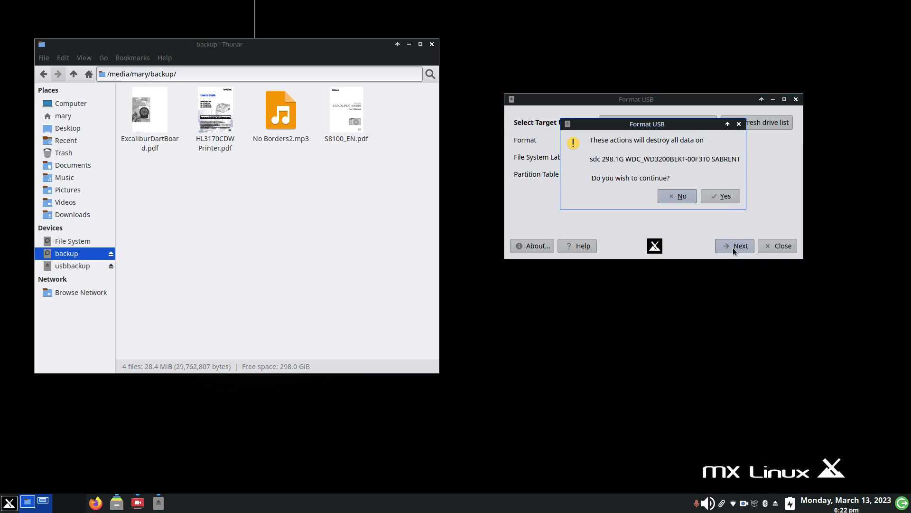
left_click(724, 197)
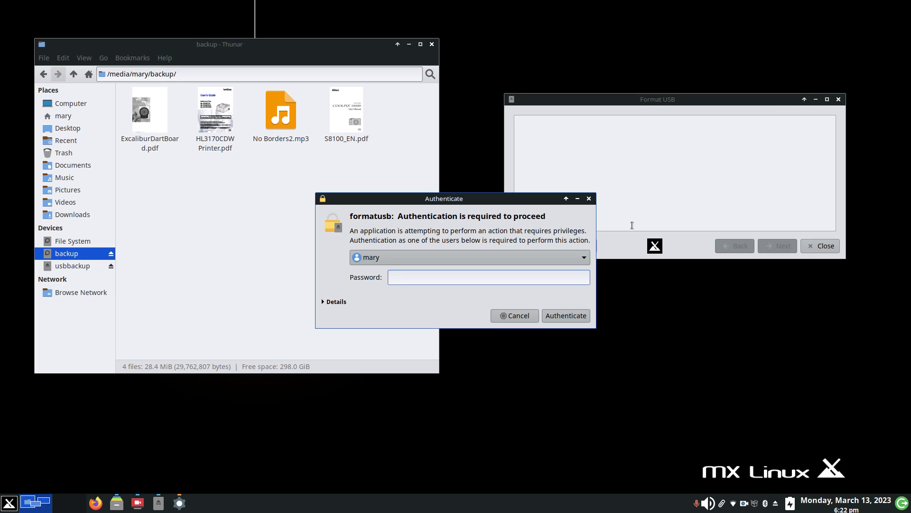
type("*****")
key("Return")
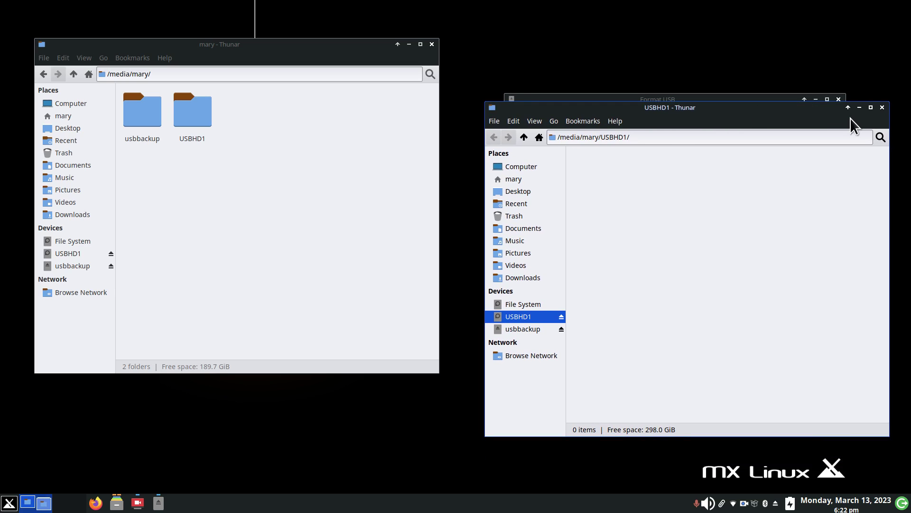
Step: Close the extra USBHD1 window and Format USB, and open the USBHD1 drive in the remaining file manager window
left_click(883, 109)
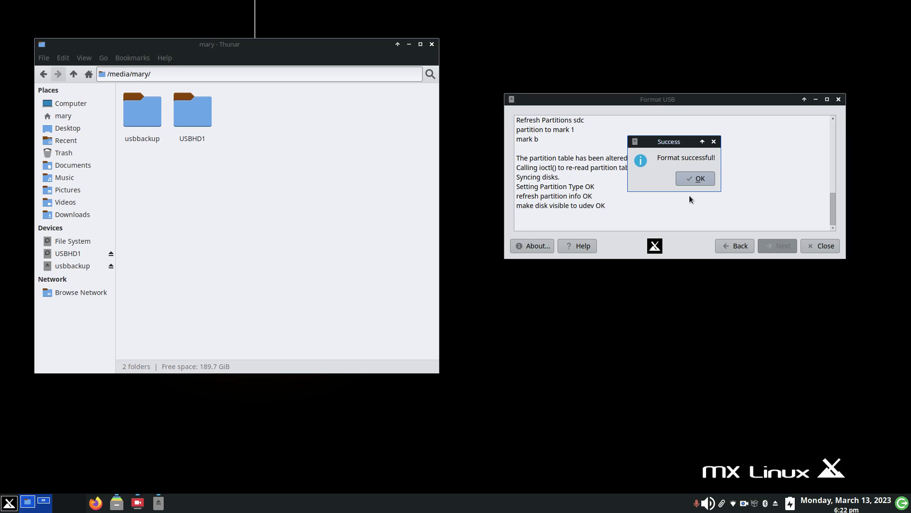
left_click(690, 178)
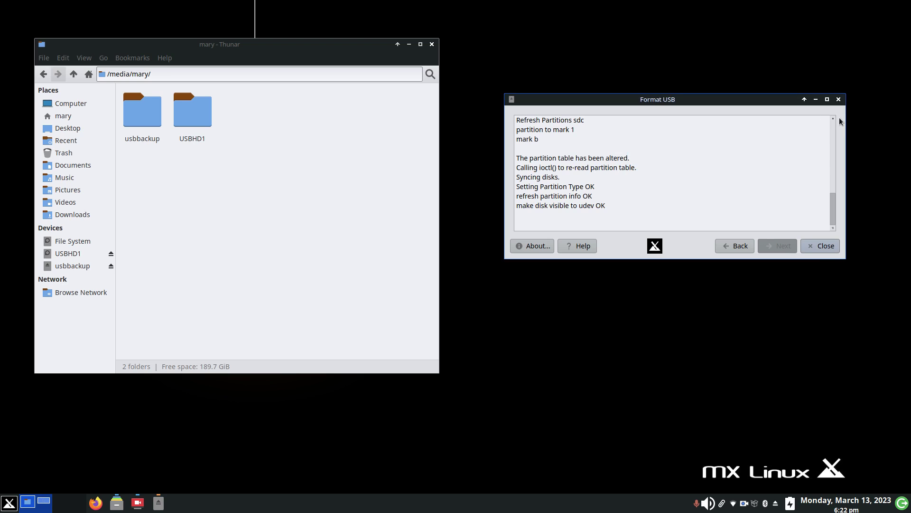
left_click(824, 246)
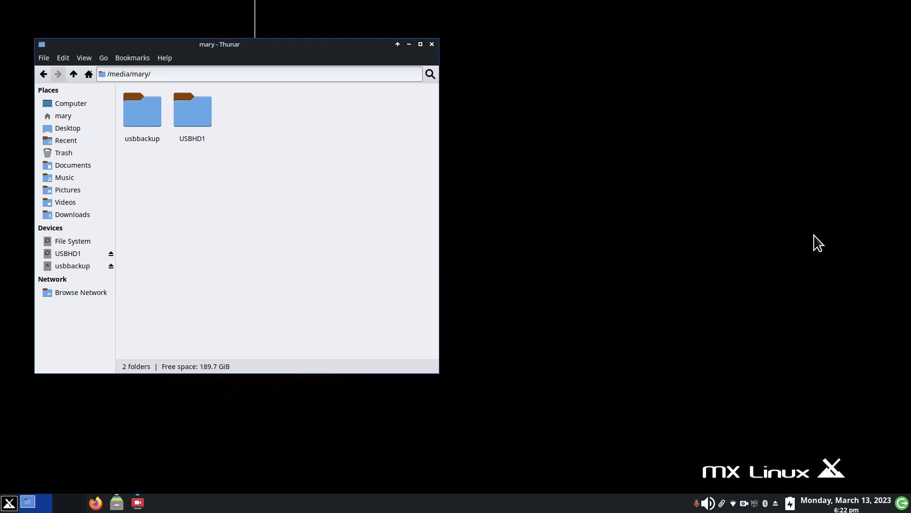
left_click(55, 253)
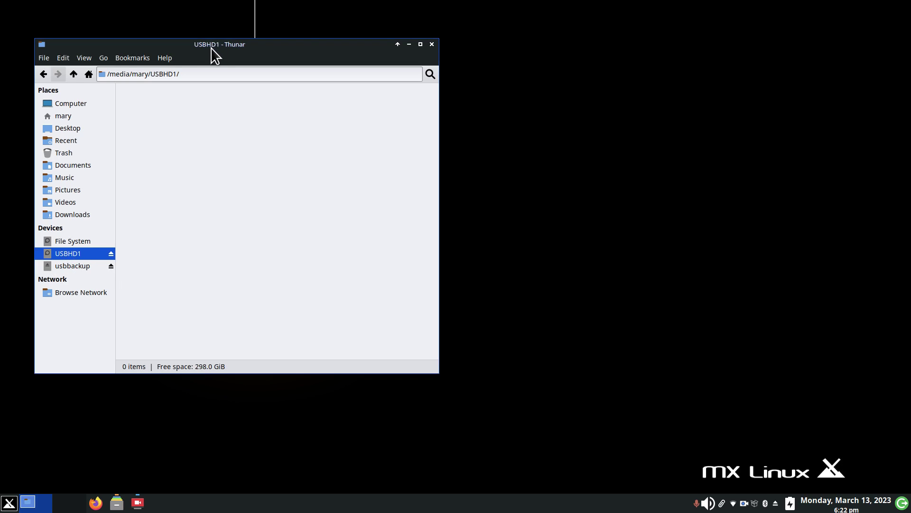
left_click_drag(211, 48, 605, 56)
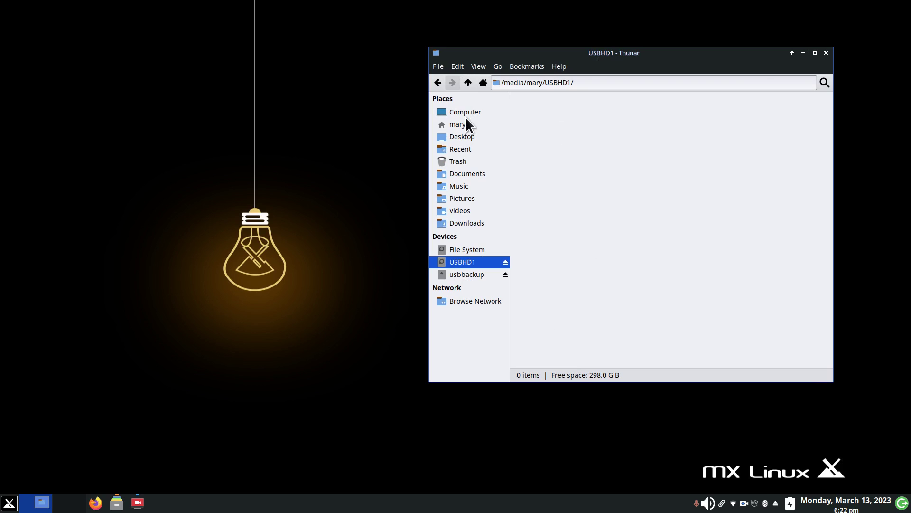
Step: Open the Documents folder in the home directory and copy ExcaliburDartBoard.pdf
left_click(454, 124)
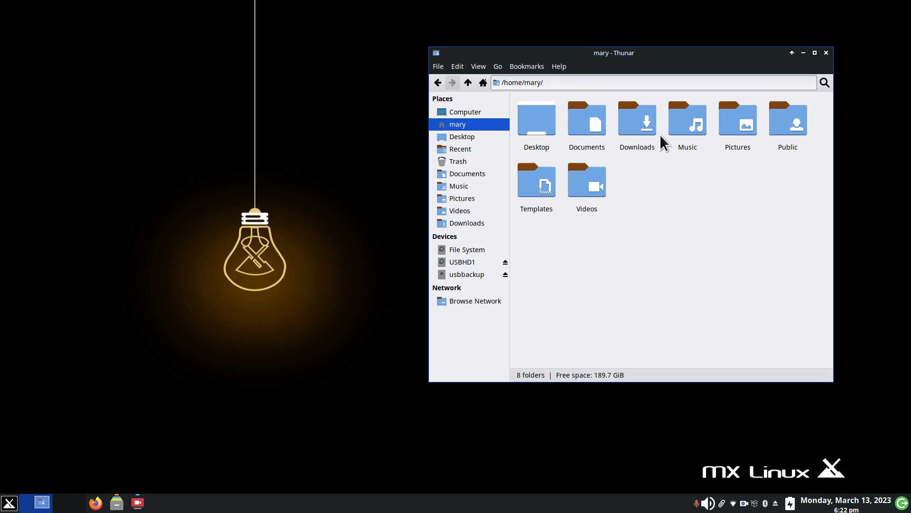
double_click(580, 124)
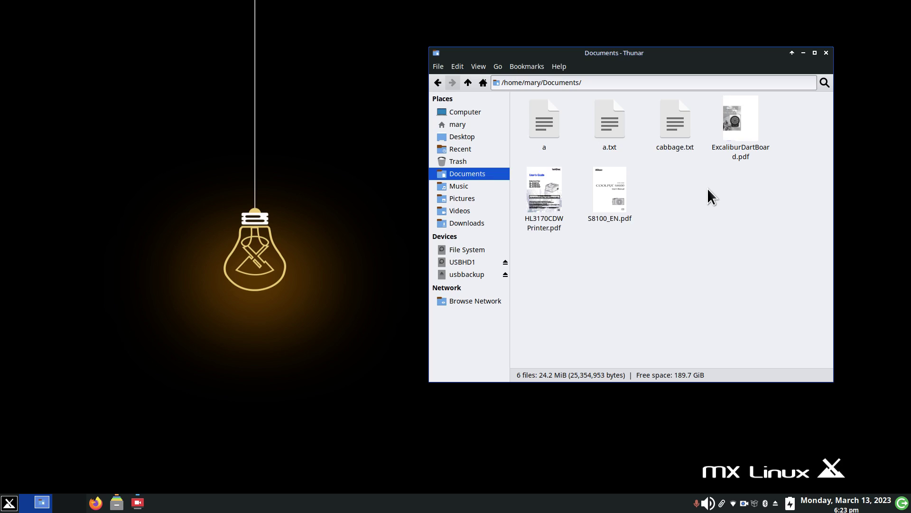
left_click(746, 121)
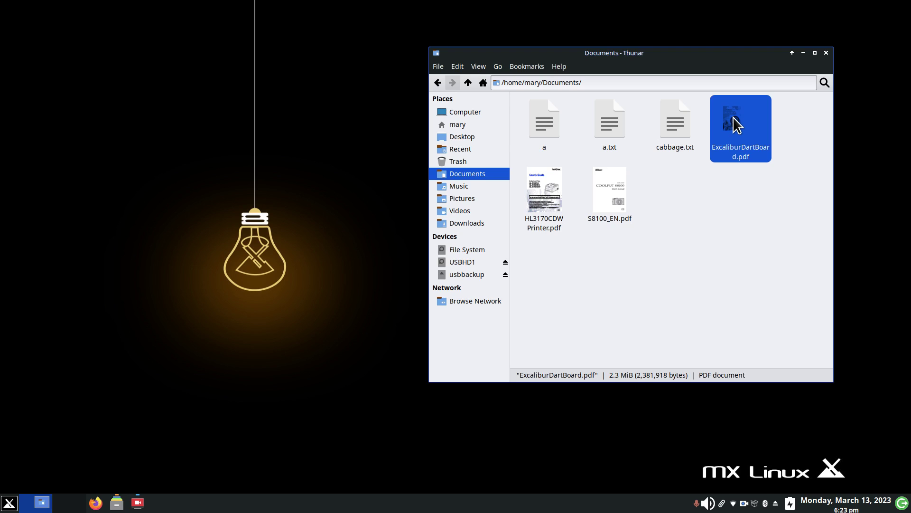
right_click(733, 116)
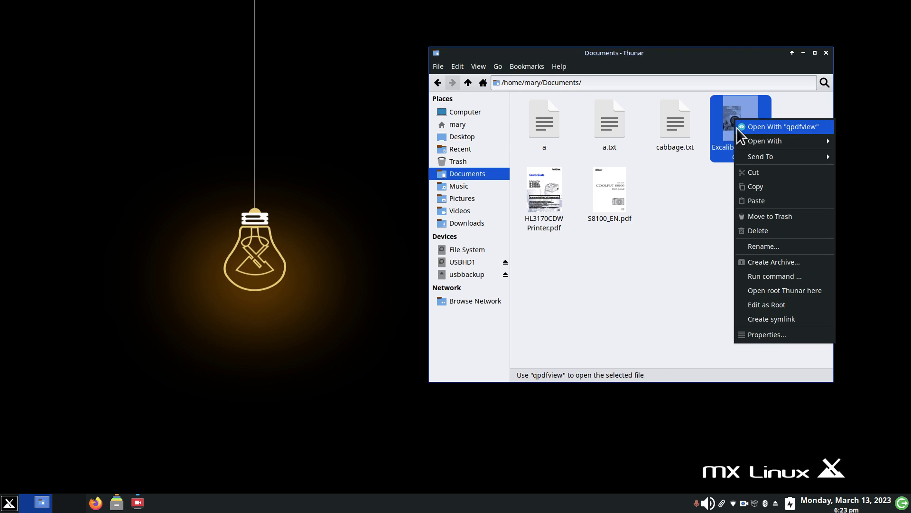
left_click(758, 192)
Step: Review the file manager's display and behavior preferences, including the single or double click activation setting
left_click(456, 68)
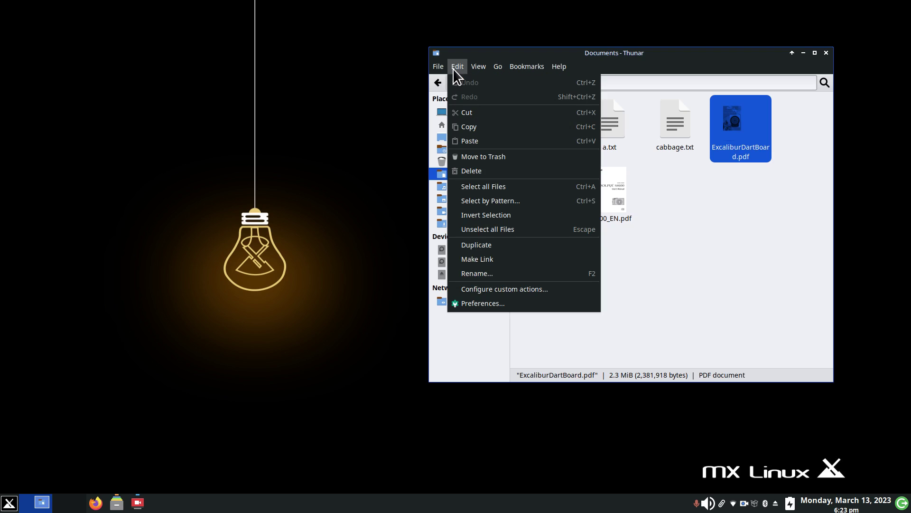
left_click(511, 303)
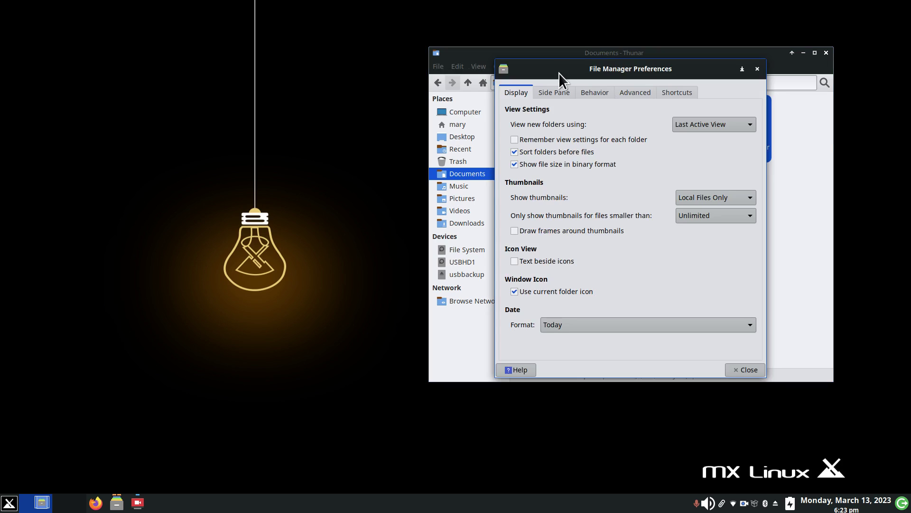
left_click(592, 93)
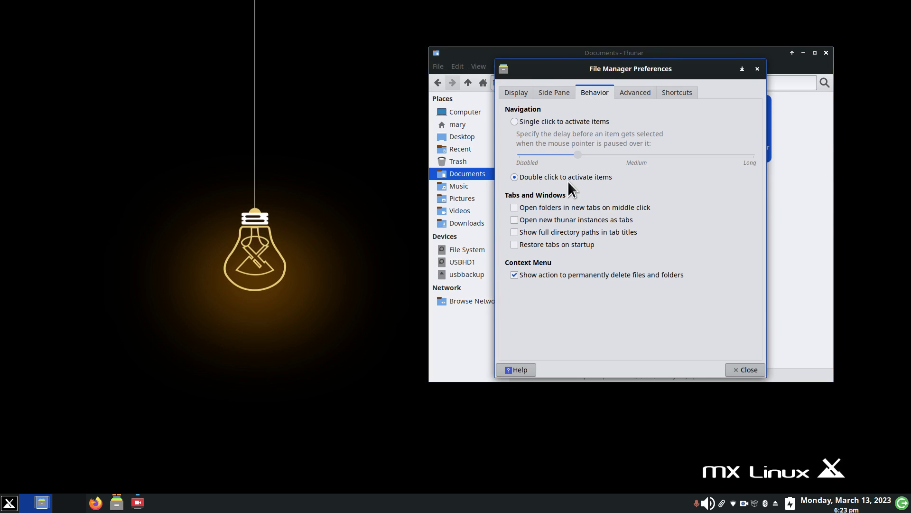
left_click(759, 69)
Step: Copy ExcaliburDartBoard.pdf from the Documents folder and paste it into the usbbackup drive
right_click(739, 122)
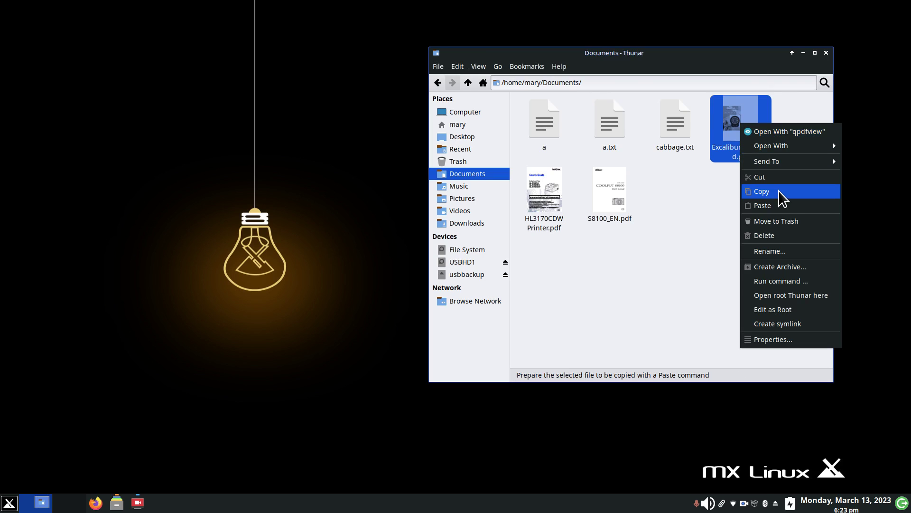
left_click(776, 191)
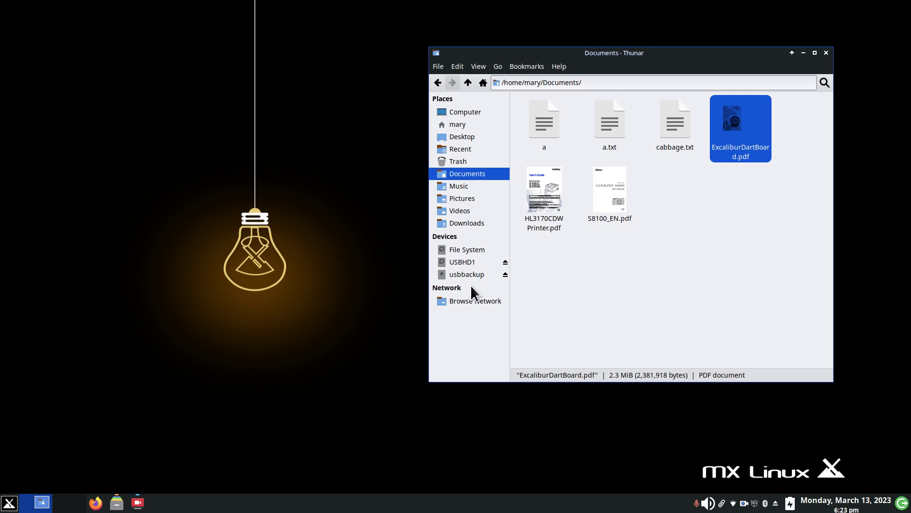
left_click(460, 274)
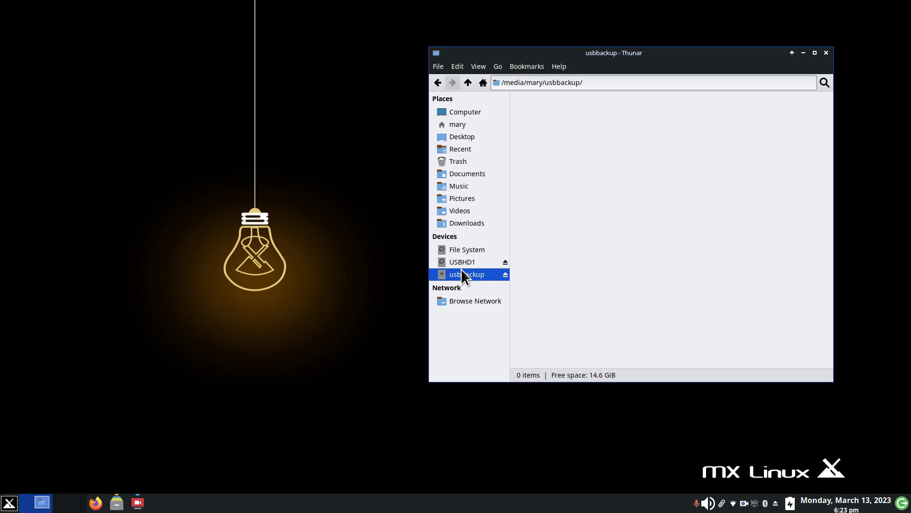
left_click(467, 261)
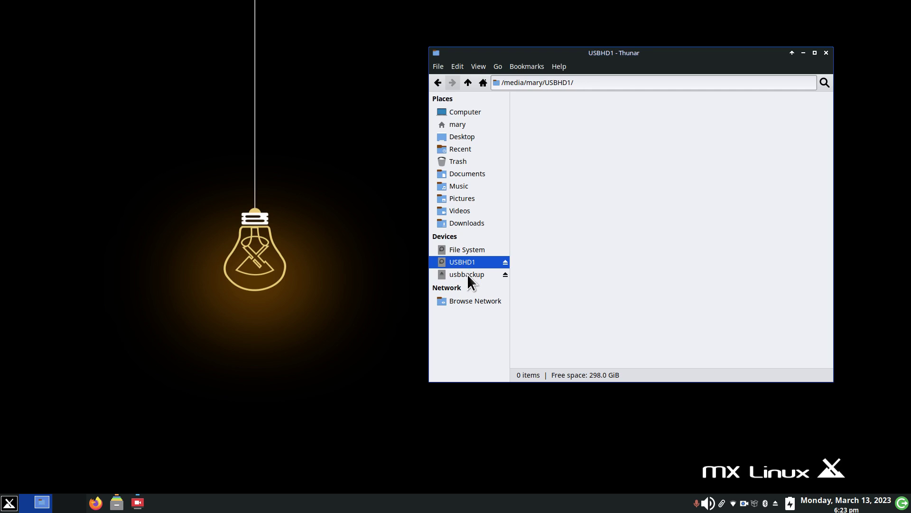
left_click(467, 274)
right_click(655, 212)
left_click(693, 254)
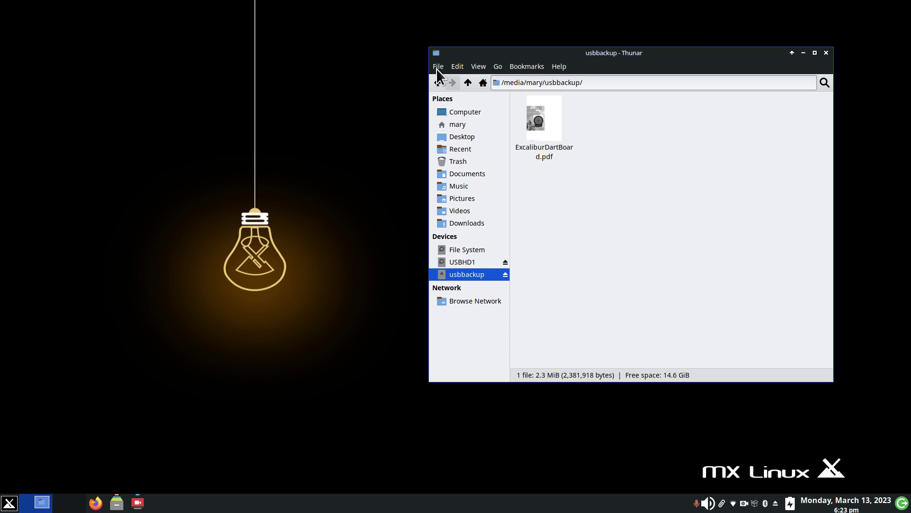
Step: Return to the Documents folder and copy the files a, cabbage.txt and HL3170CDW Printer.pdf together
left_click(437, 82)
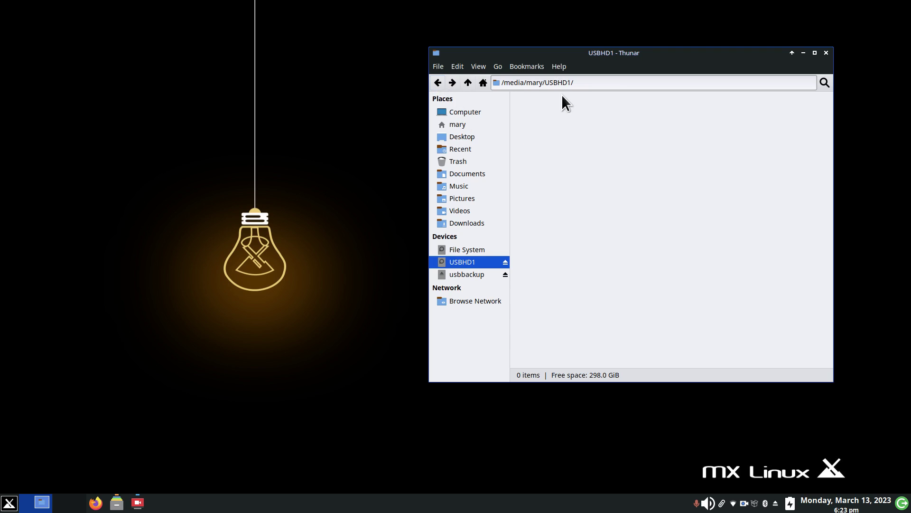
left_click(437, 83)
left_click(437, 82)
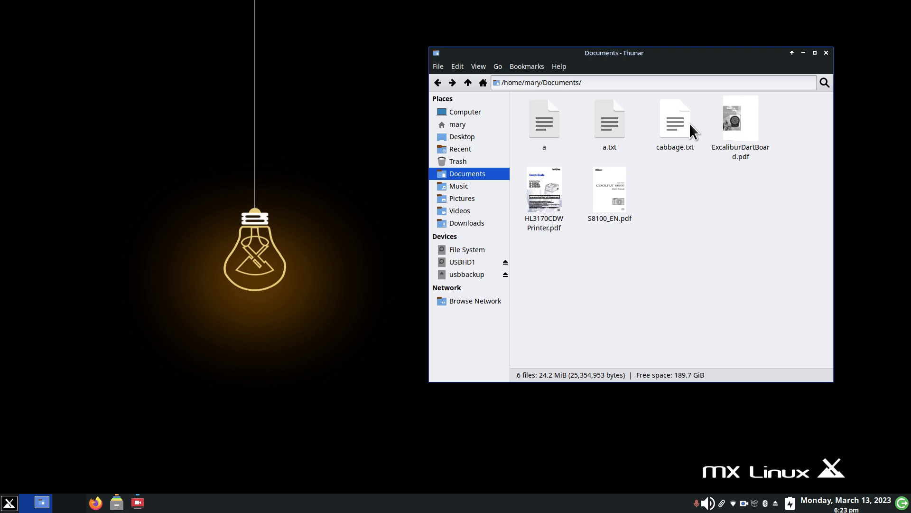
left_click(677, 130)
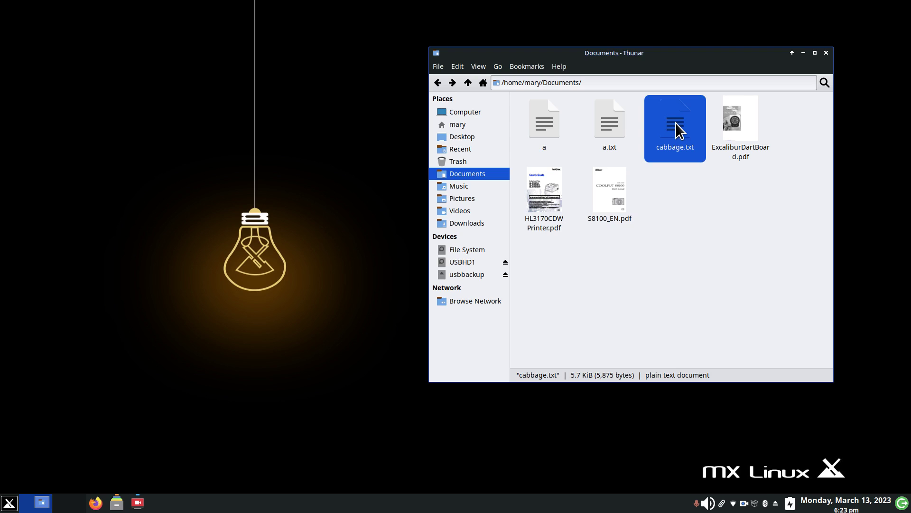
left_click(552, 120, "ctrl")
left_click(547, 181, "ctrl")
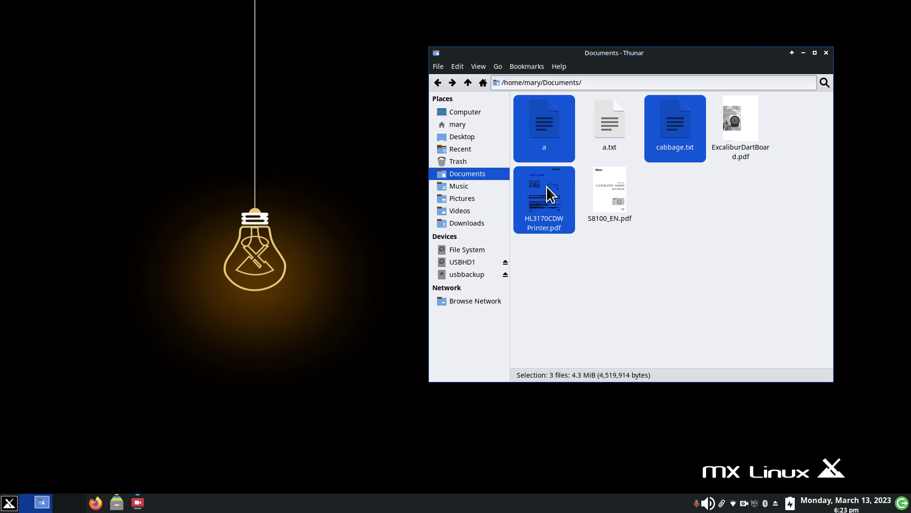
right_click(548, 188)
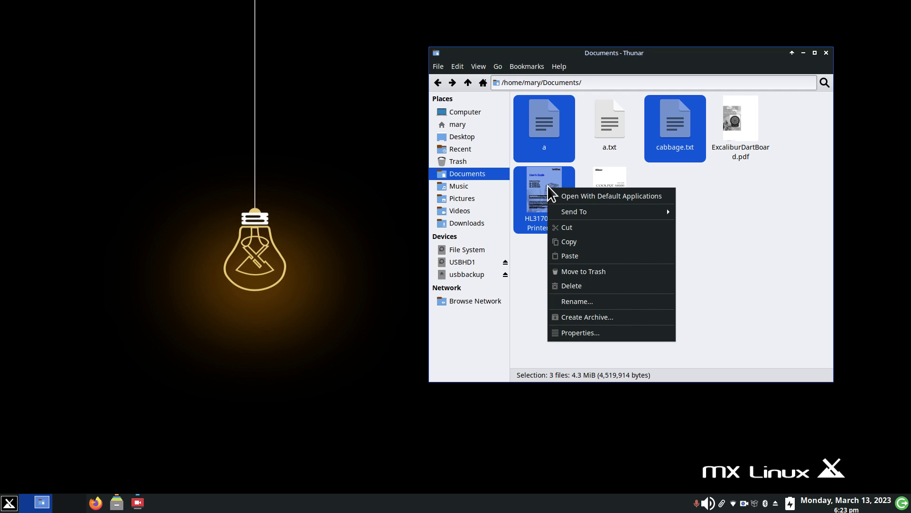
left_click(579, 241)
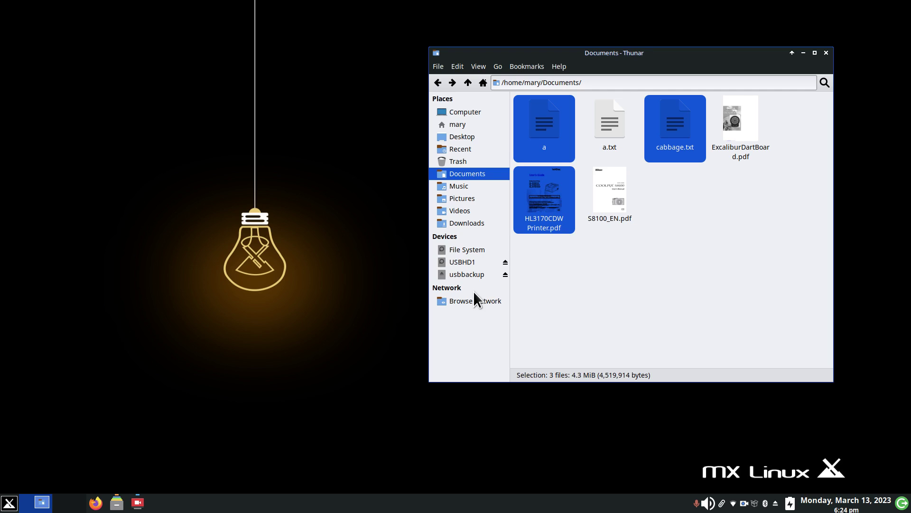
Step: Paste the three copied files into the usbbackup drive
left_click(463, 274)
right_click(641, 153)
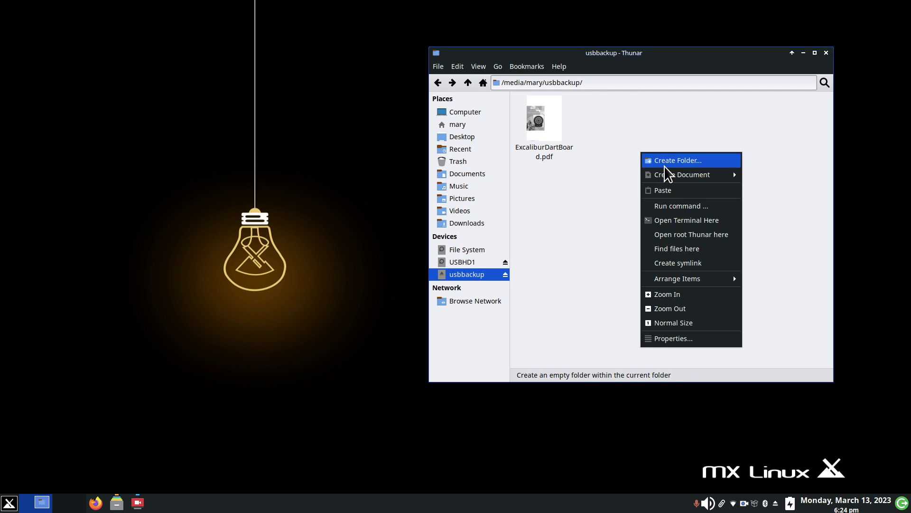
left_click(682, 191)
left_click(691, 199)
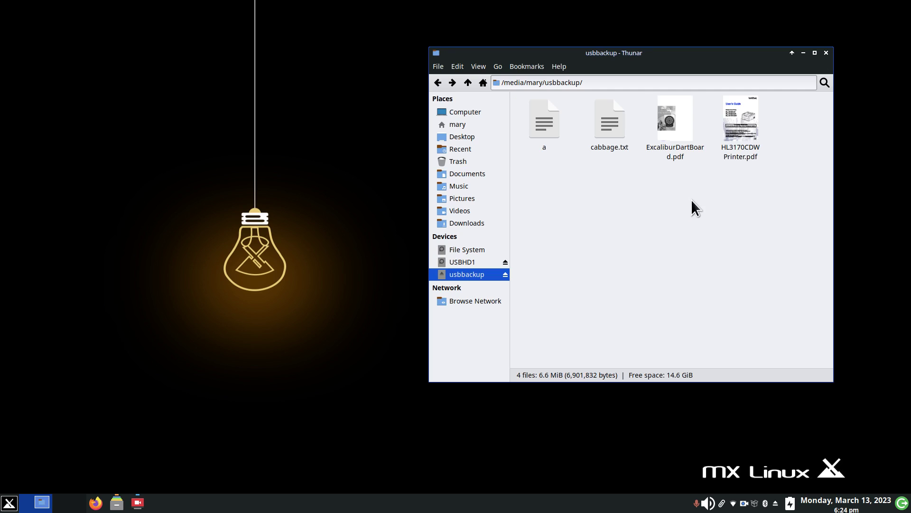
Step: Select all the files on the usbbackup drive and delete them
left_click_drag(804, 99, 547, 170)
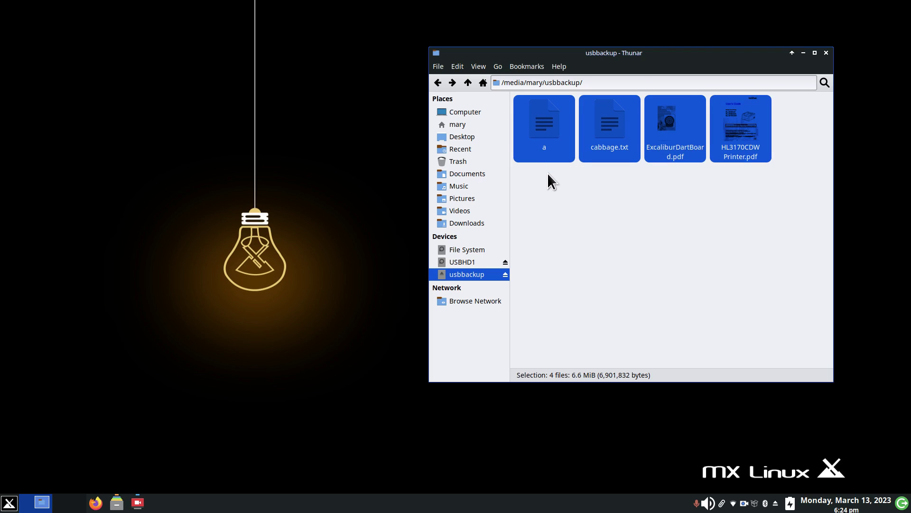
key("Delete")
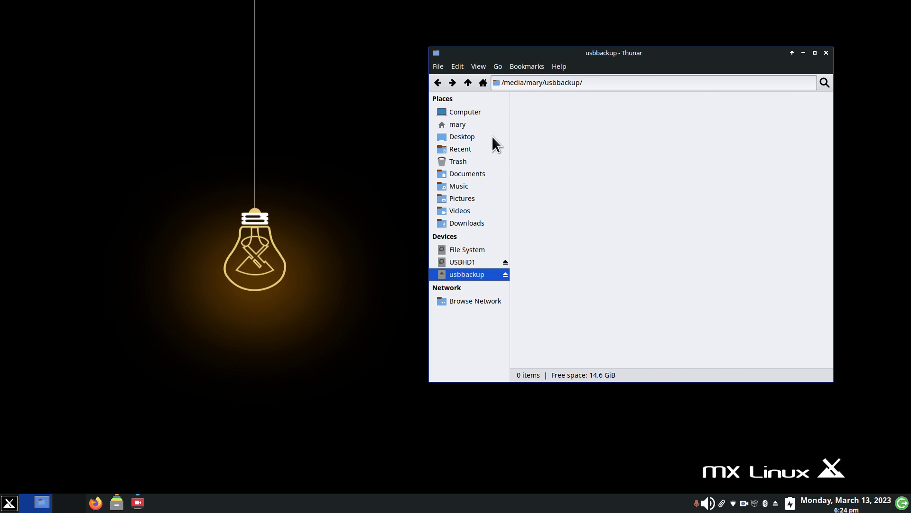
Step: Open the Documents folder from the home directory and copy all the files in it
left_click(461, 125)
double_click(580, 117)
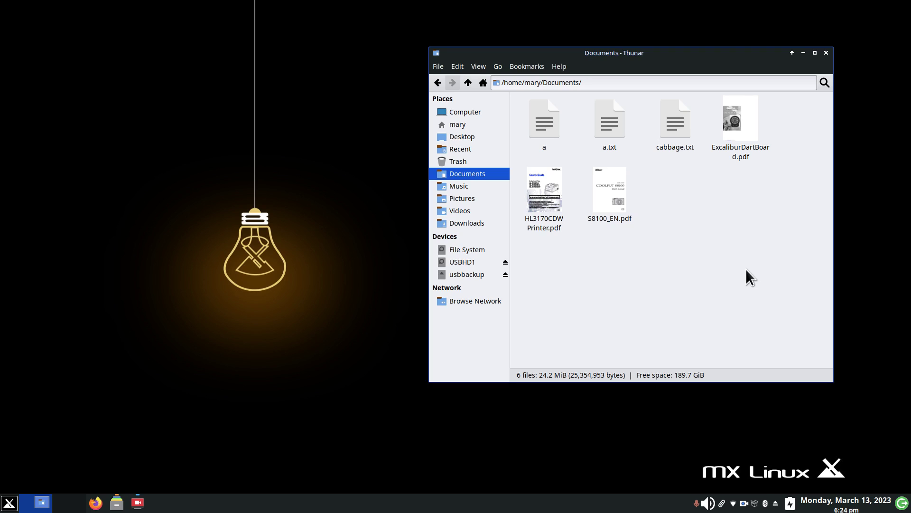
left_click_drag(760, 277, 583, 297)
left_click_drag(791, 109, 610, 138)
left_click_drag(608, 137, 539, 221)
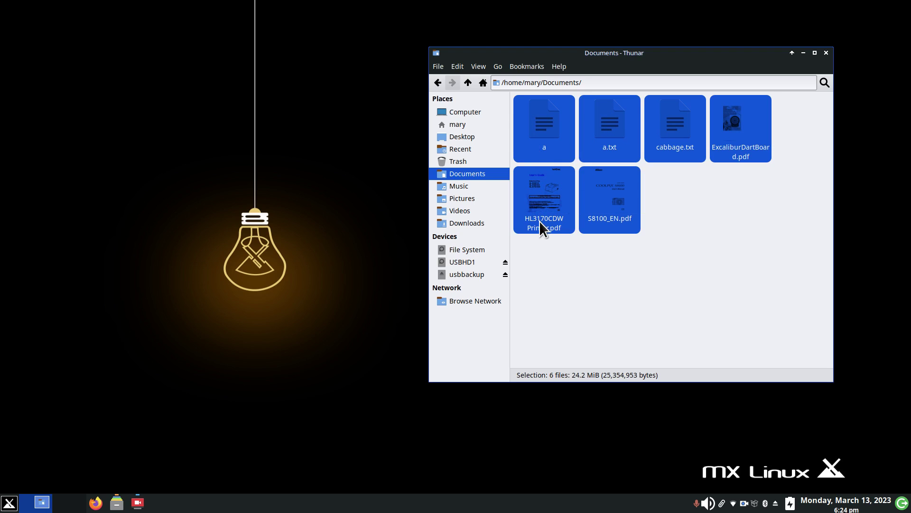
right_click(607, 117)
left_click(648, 178)
Step: Paste the complete set of Documents files into the usbbackup drive
left_click(458, 275)
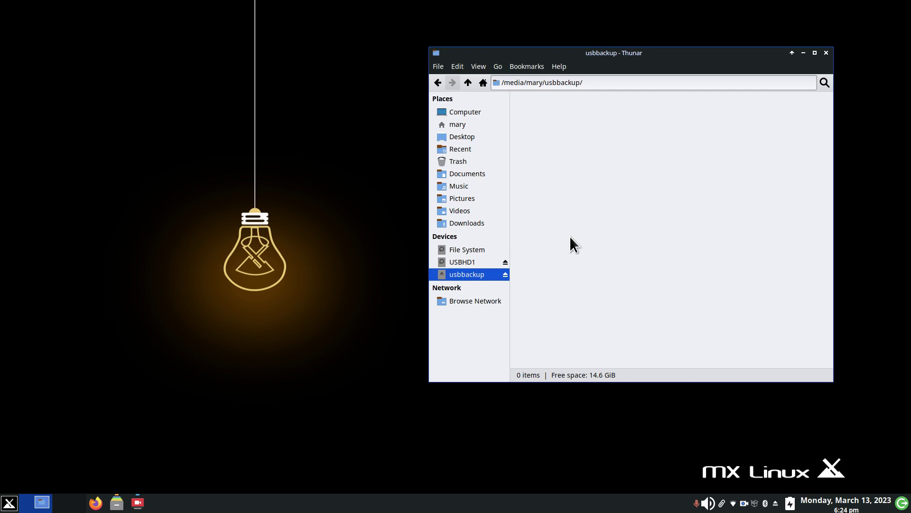
right_click(628, 192)
left_click(659, 230)
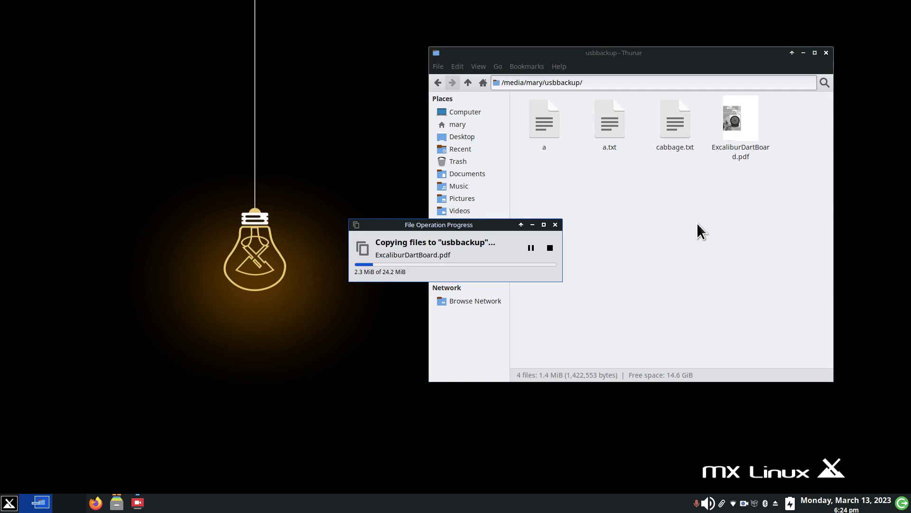
left_click(710, 285)
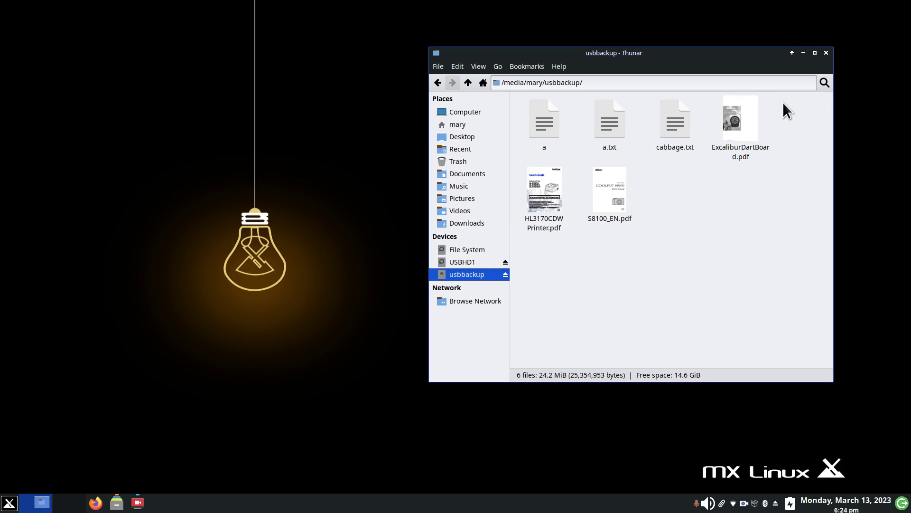
Step: Copy all the files on the usbbackup drive and paste them into the USBHD1 drive
left_click_drag(789, 103, 554, 242)
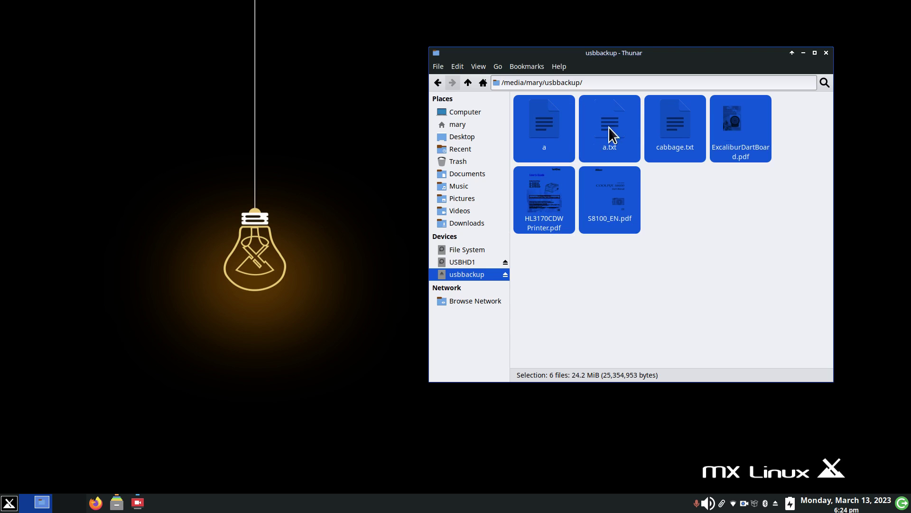
right_click(612, 117)
left_click(648, 172)
left_click(456, 262)
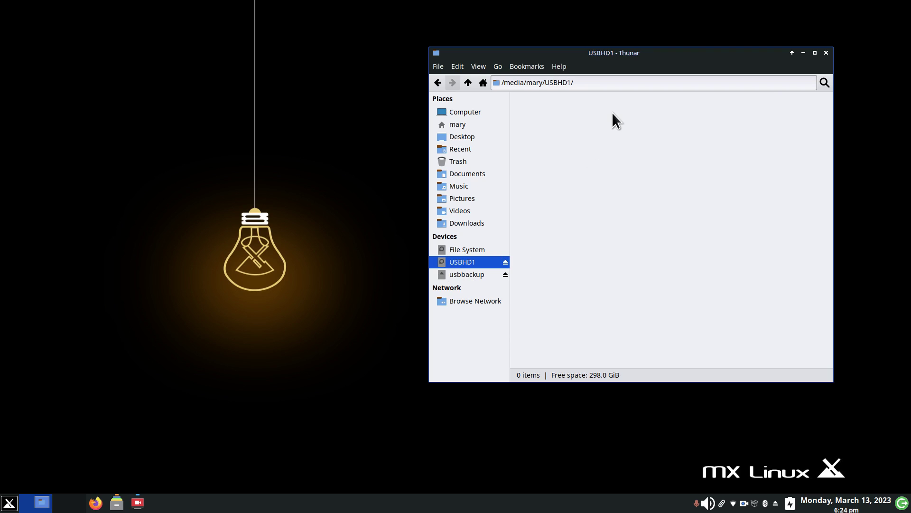
right_click(611, 136)
left_click(645, 179)
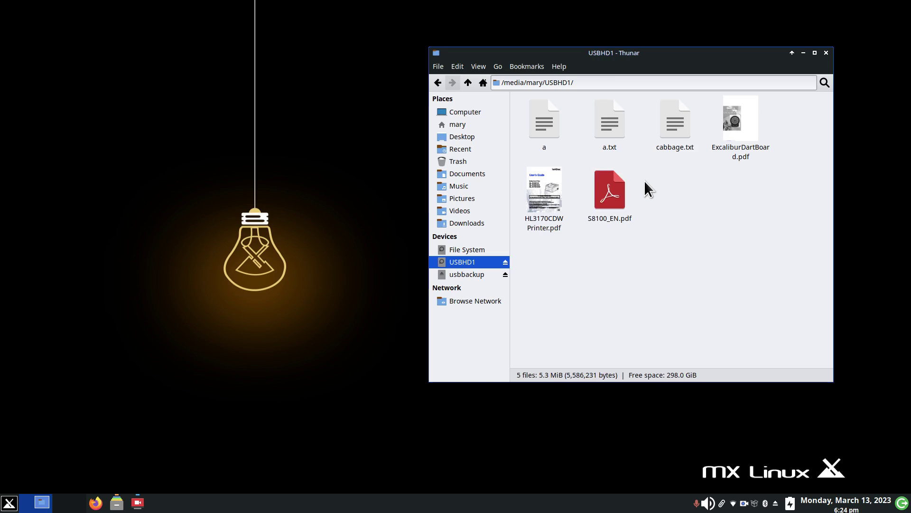
left_click(662, 248)
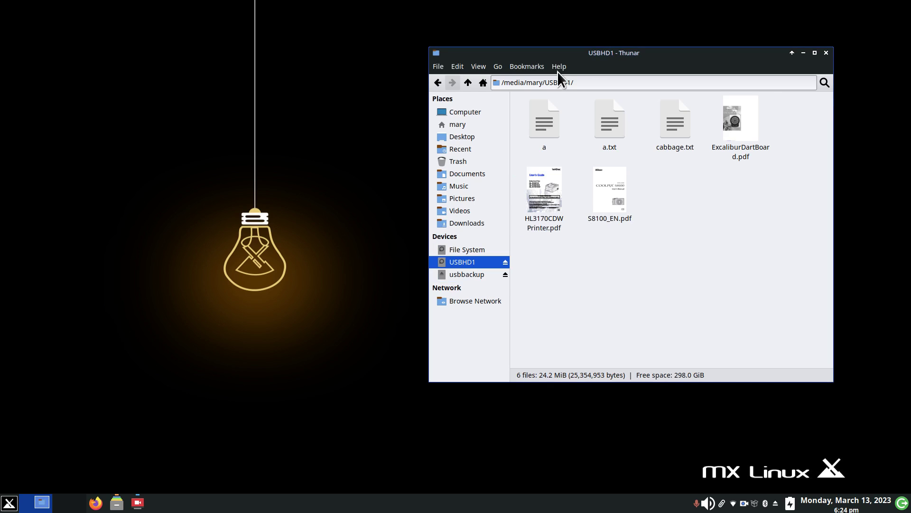
Step: Open a second file manager window and arrange the two windows side by side
left_click_drag(556, 58, 587, 53)
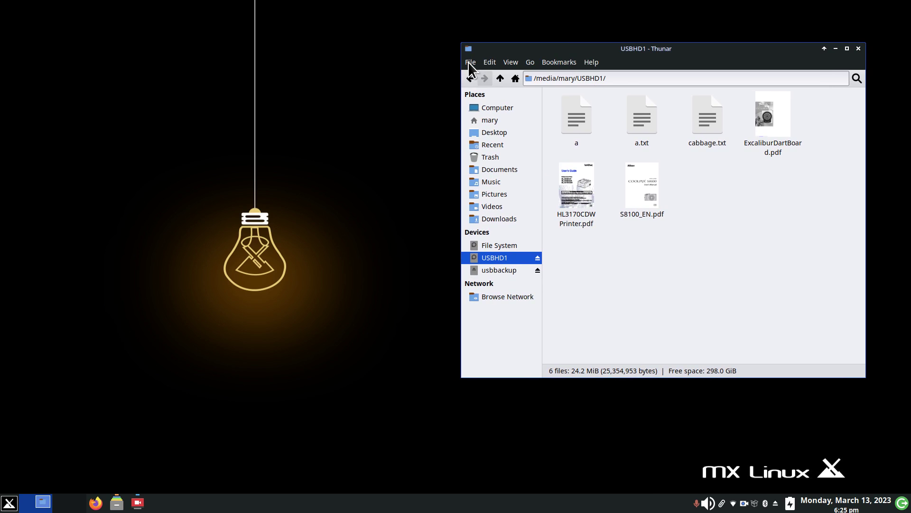
left_click(470, 63)
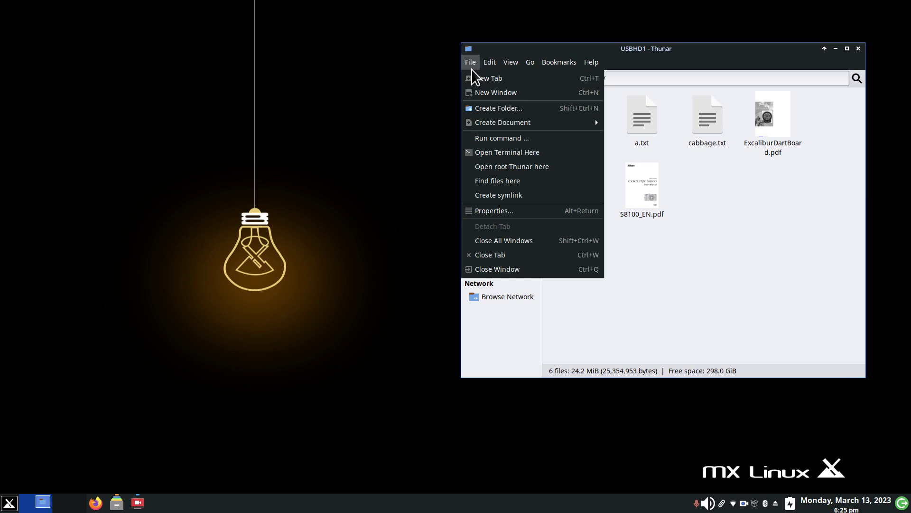
left_click(486, 93)
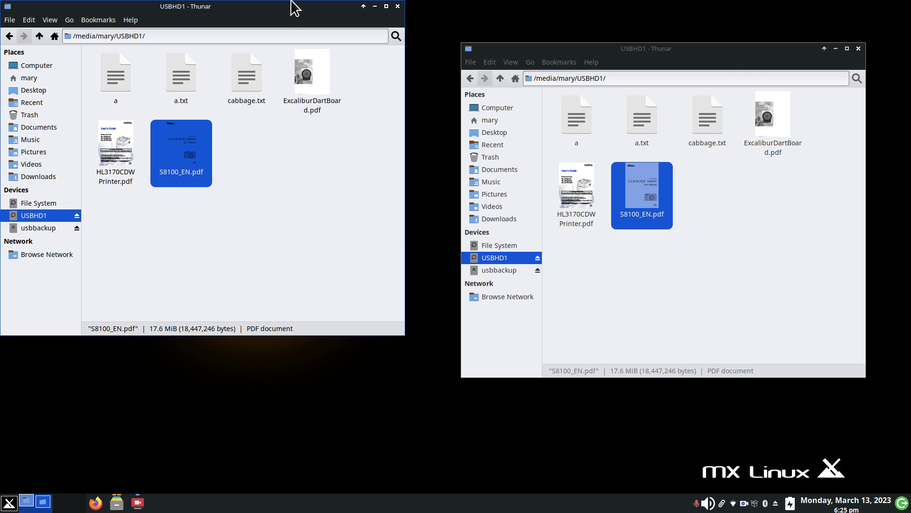
left_click_drag(291, 4, 306, 79)
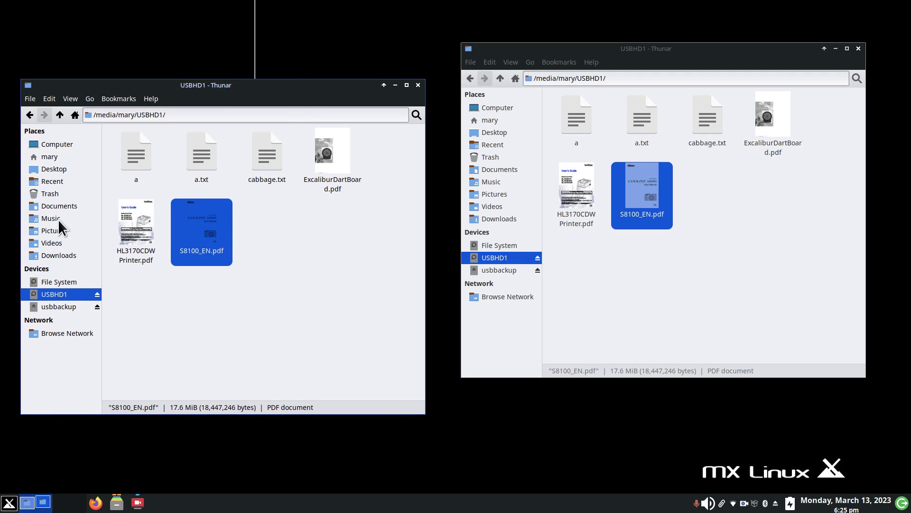
left_click(677, 302)
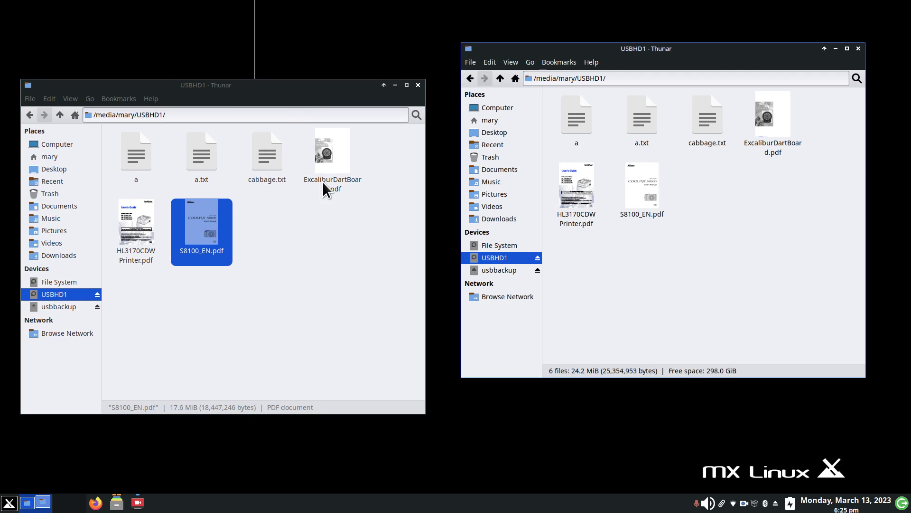
Step: Show the home directory's Music folder in the new window and the USBHD1 drive in the original one
left_click(54, 156)
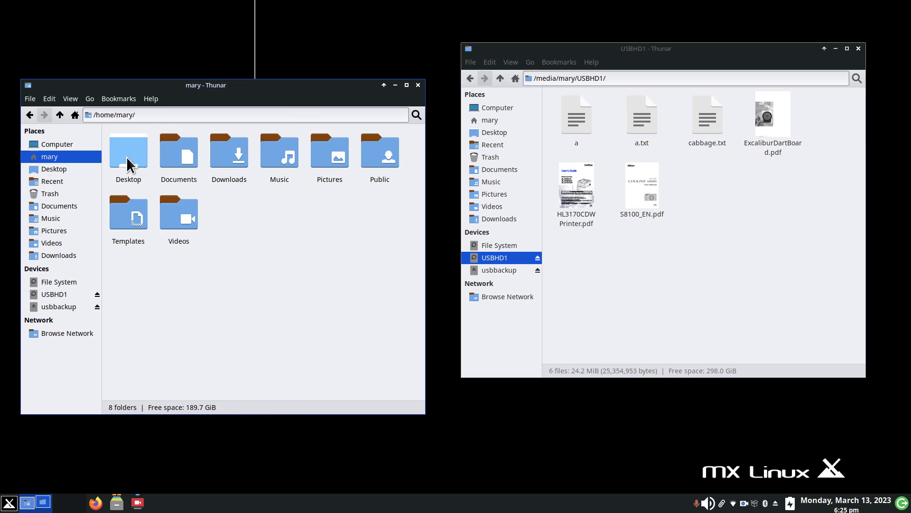
double_click(190, 150)
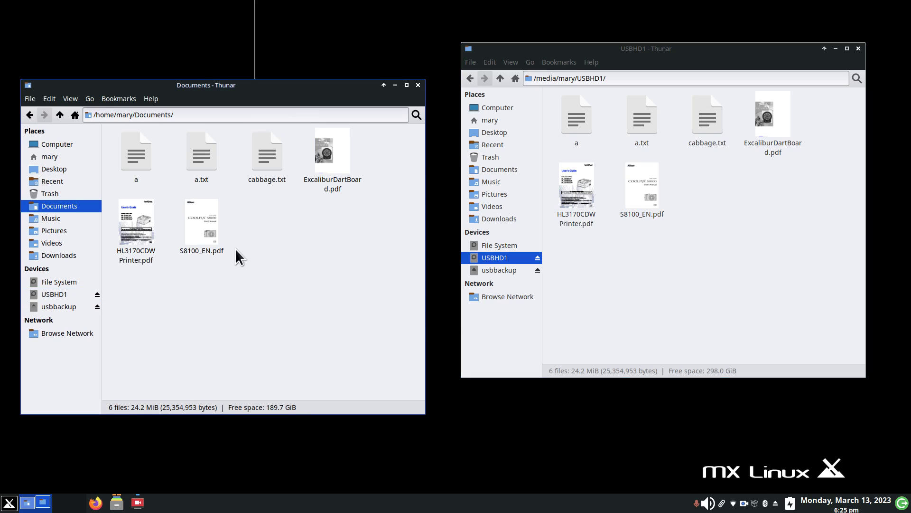
left_click(47, 218)
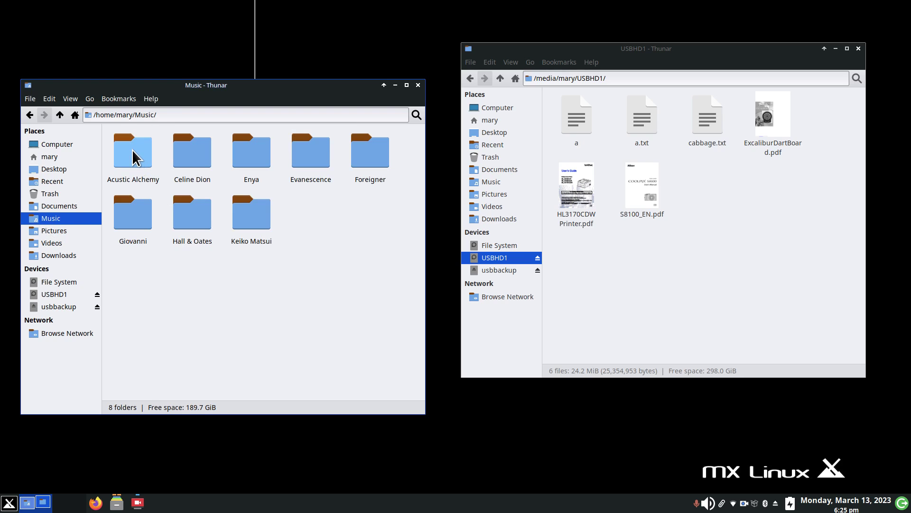
left_click(504, 269)
left_click(501, 259)
left_click(506, 269)
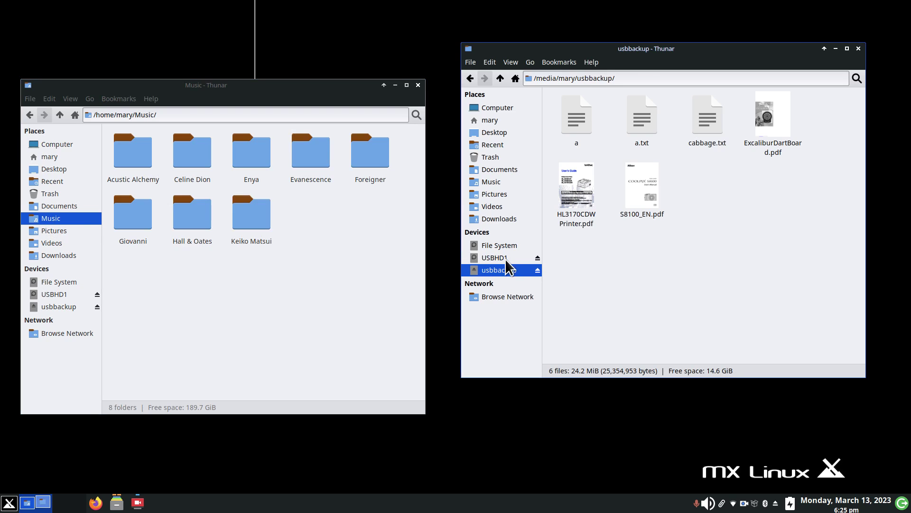
left_click(507, 259)
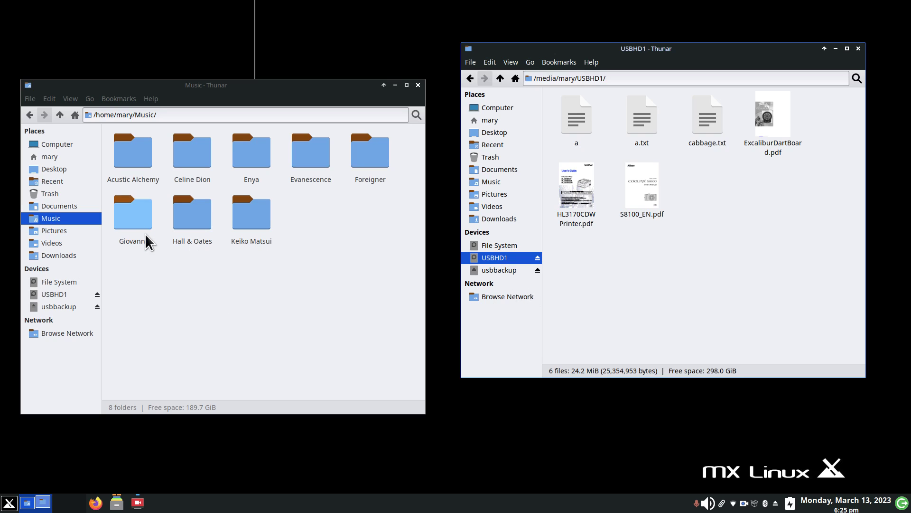
Step: Open the Giovanni/Gracefully folder in Music and copy AlbumArtSmall.jpg from it to the USBHD1 drive
double_click(128, 213)
left_click(129, 141)
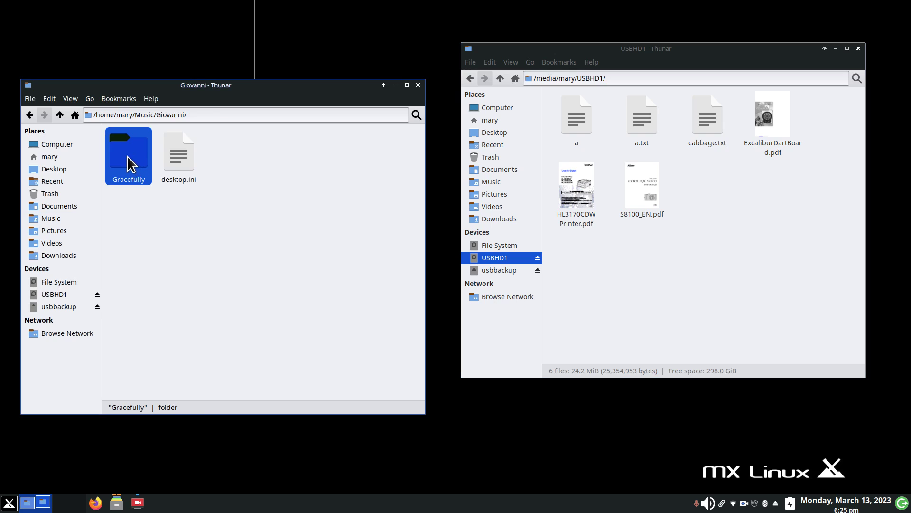
double_click(127, 156)
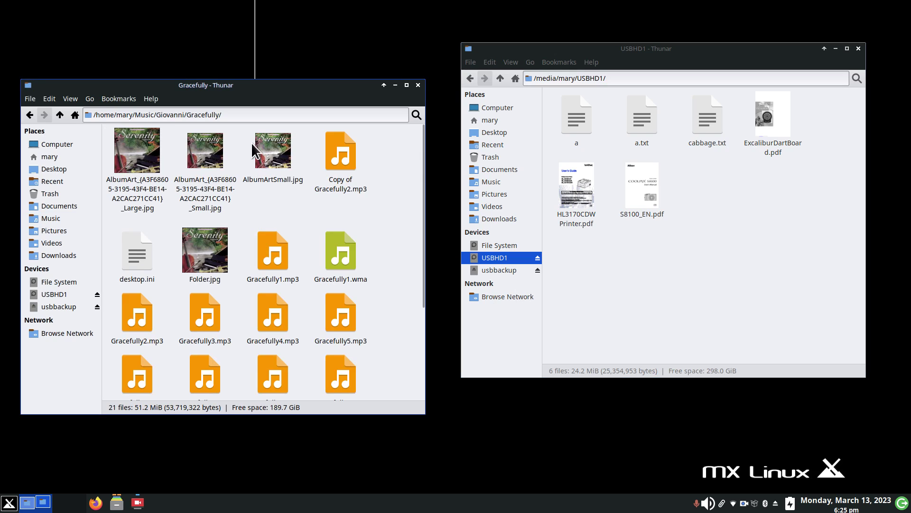
left_click_drag(272, 143, 636, 284)
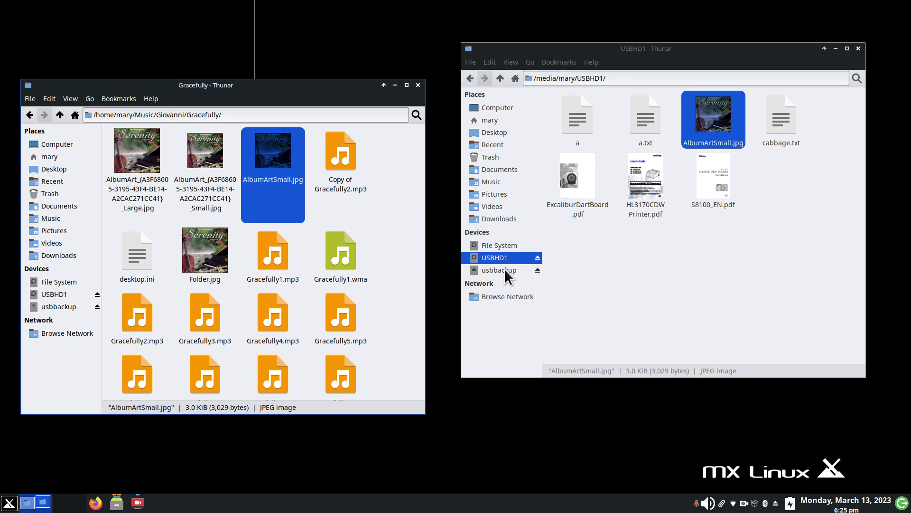
Step: Copy AlbumArtSmall.jpg from the Gracefully folder to the usbbackup drive and check for it on both drives
left_click(504, 269)
left_click_drag(264, 171, 588, 273)
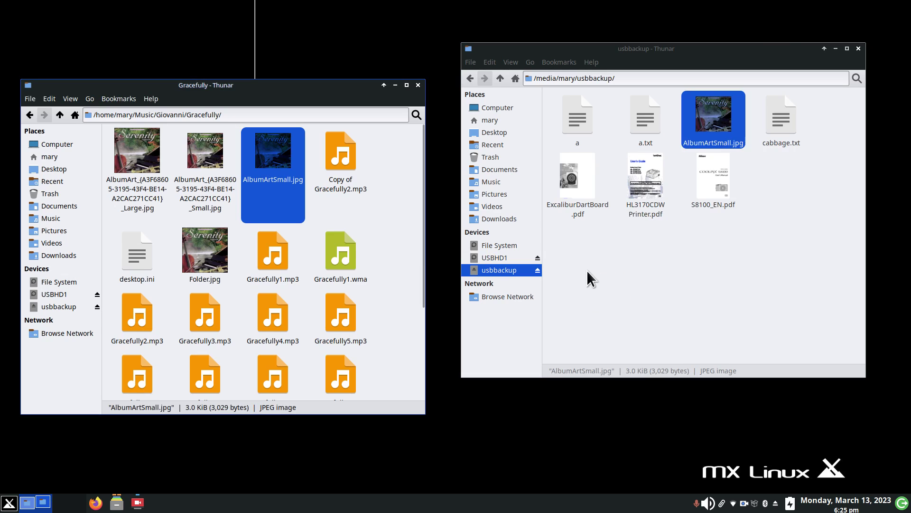
left_click(621, 287)
left_click(493, 257)
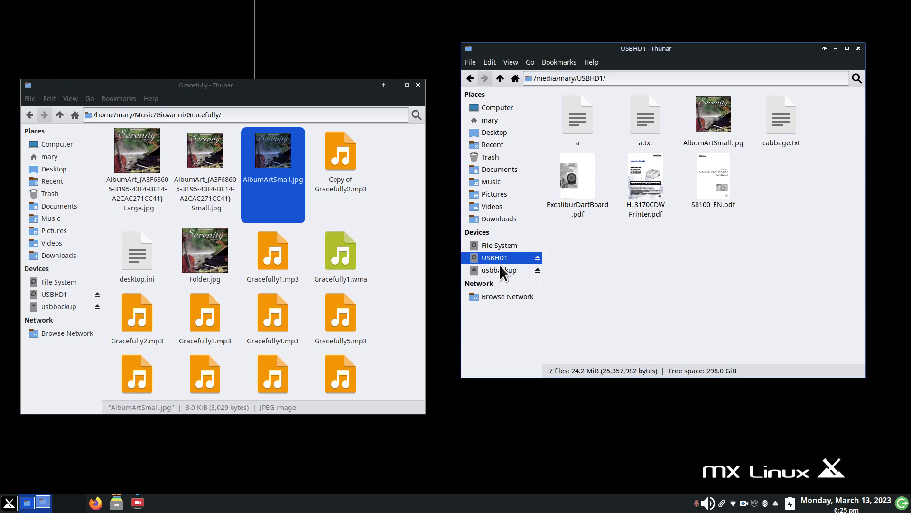
left_click(497, 270)
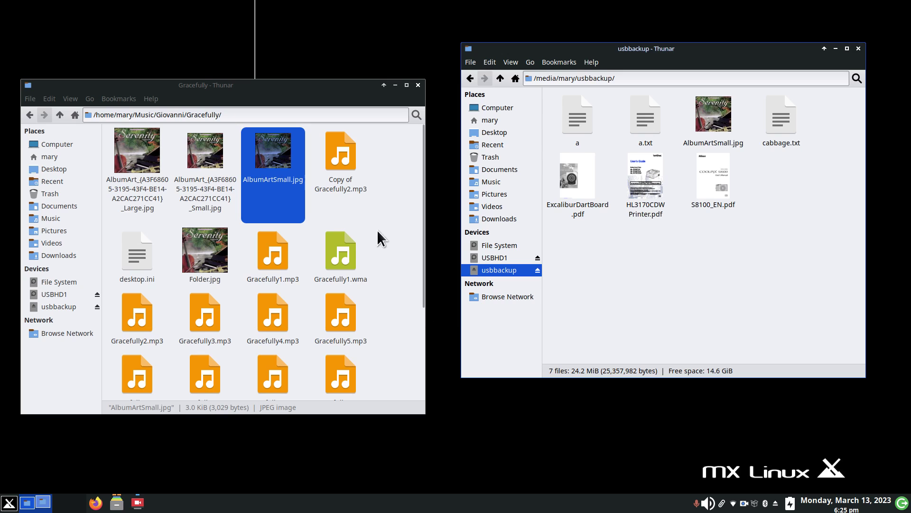
Step: Copy Gracefully1.mp3, Gracefully1.wma, Gracefully4.mp3 and Gracefully5.mp3 from the Gracefully folder to the usbbackup drive
left_click_drag(385, 238, 274, 339)
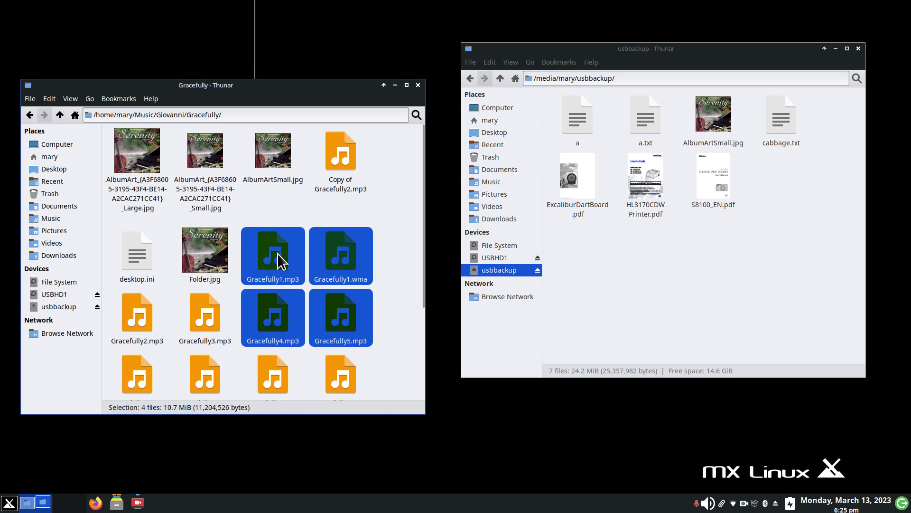
right_click(277, 253)
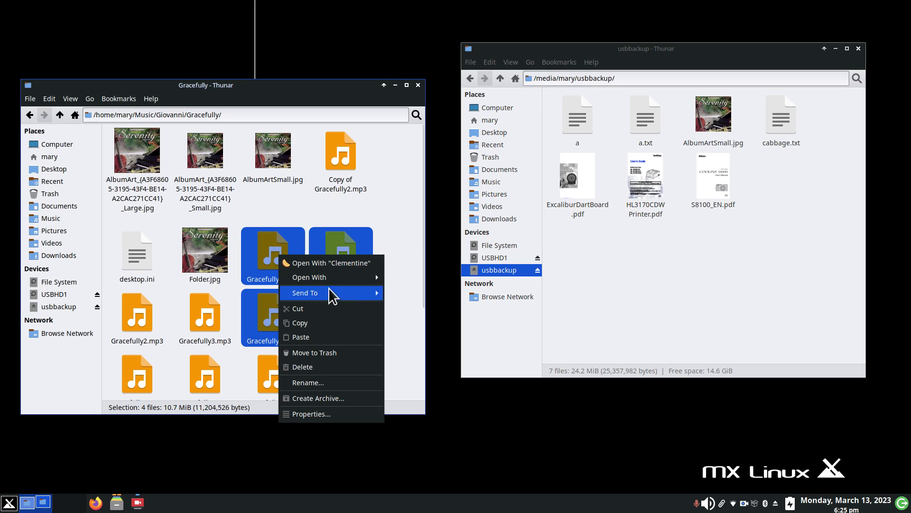
left_click(273, 251)
left_click_drag(274, 254, 622, 270)
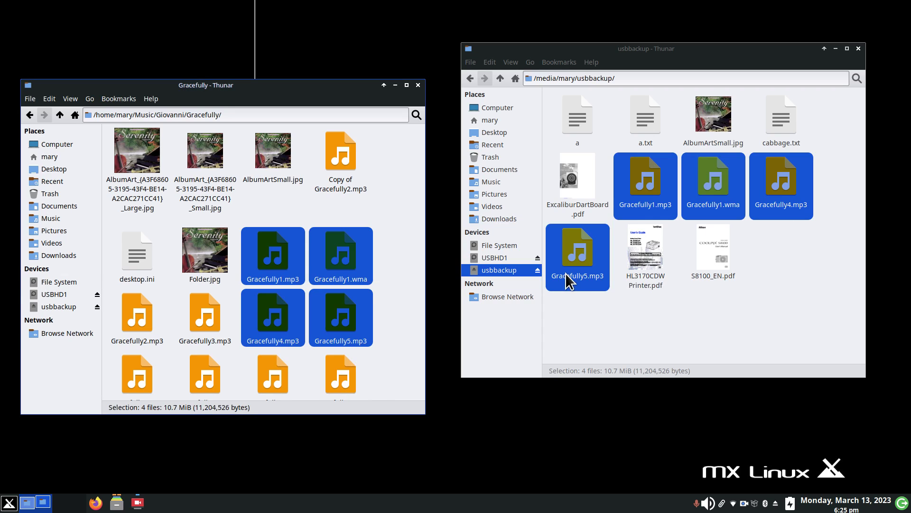
Step: Copy the same four selected Gracefully music files to the USBHD1 drive and clear the selection
left_click(507, 259)
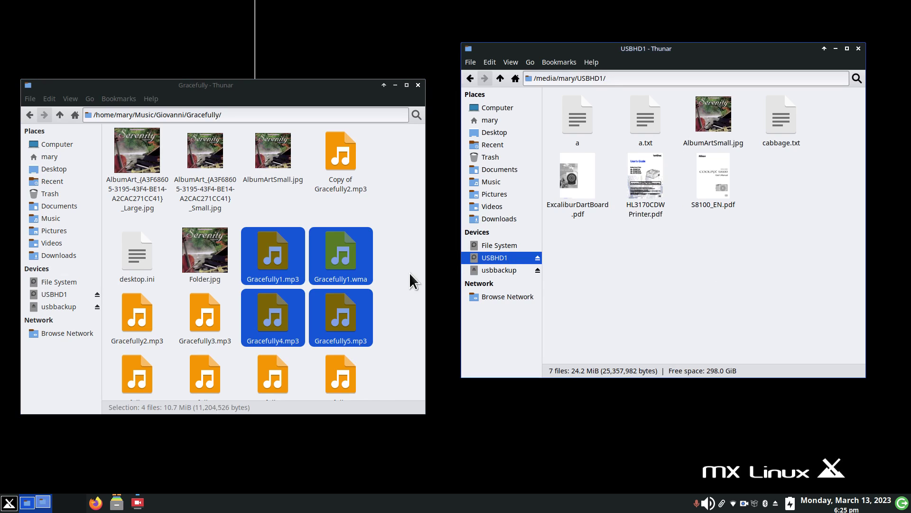
left_click_drag(332, 260, 670, 270)
left_click(674, 317)
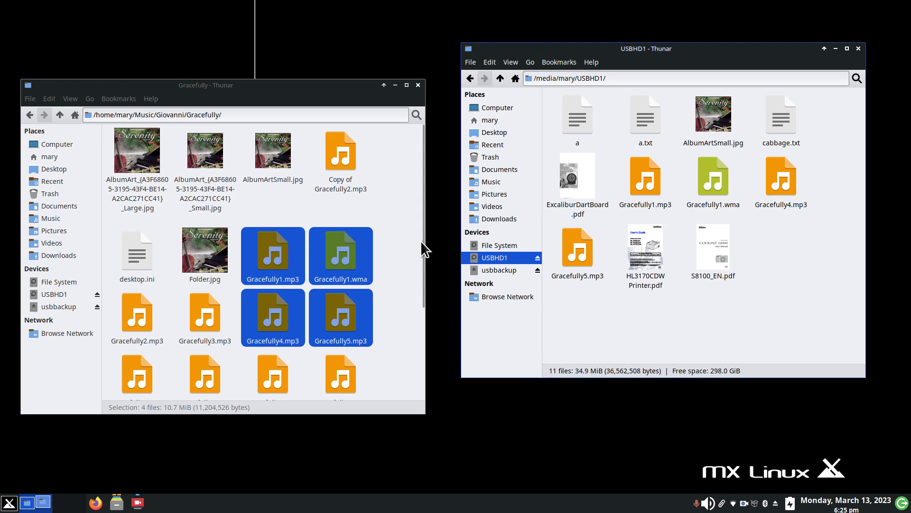
left_click(392, 229)
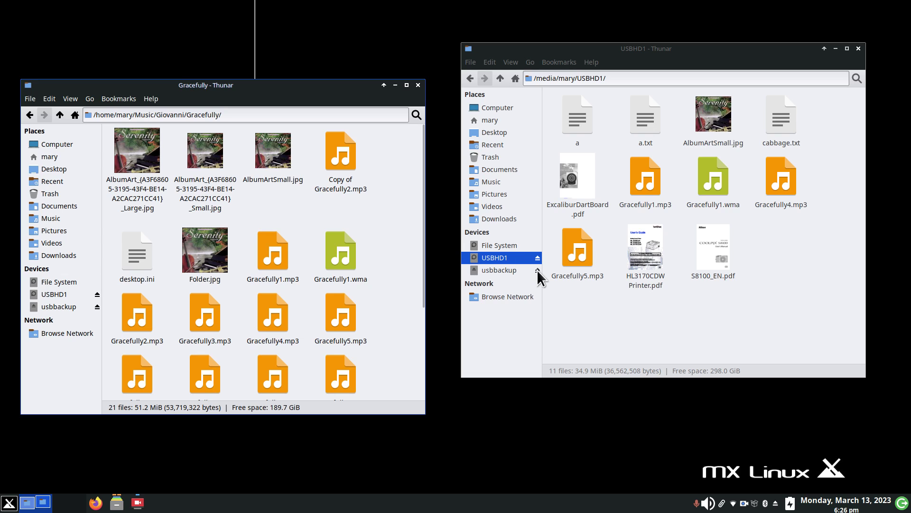
Step: Shrink the icons in the Gracefully folder window so that all of its files fit in view
scroll(339, 243, "down", 2)
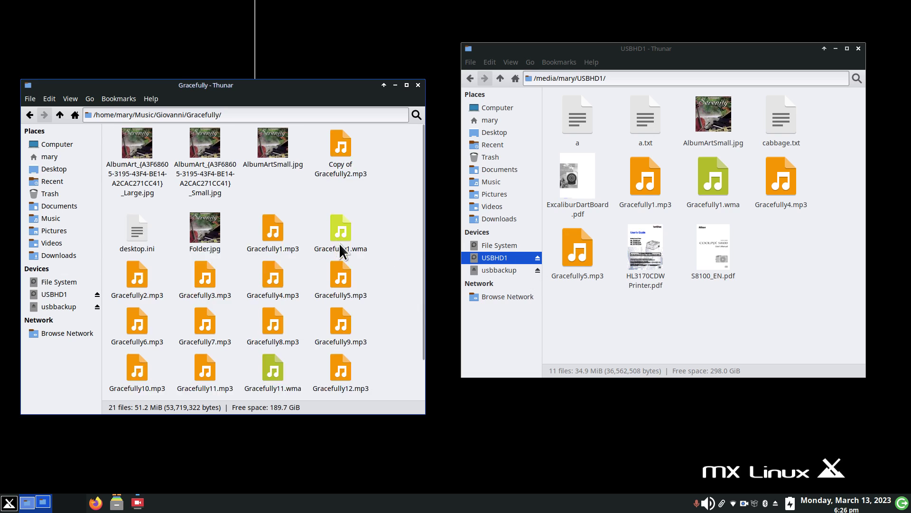
scroll(338, 243, "up", 1)
scroll(339, 243, "down", 2)
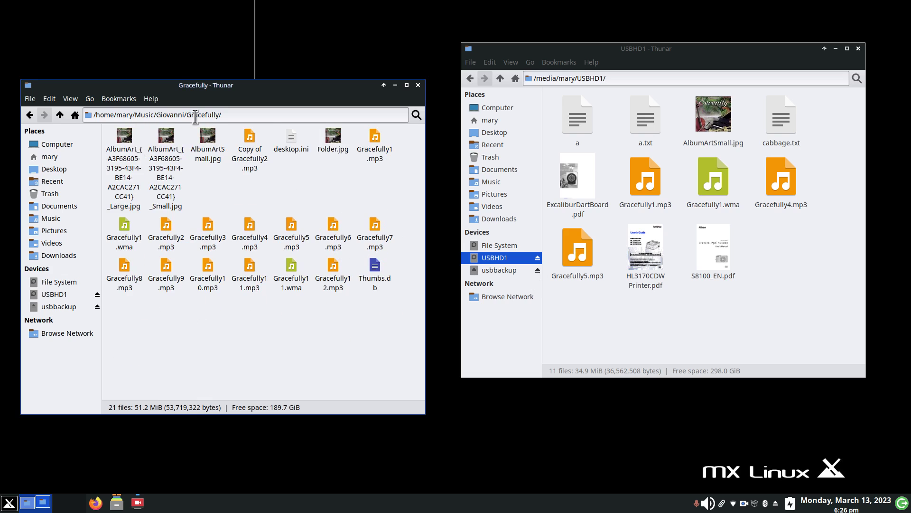
left_click(71, 98)
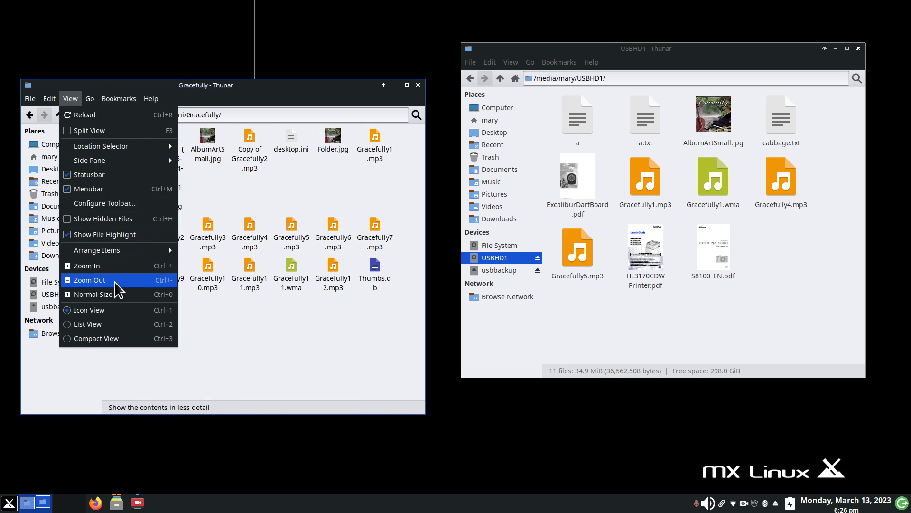
left_click(335, 341)
scroll(338, 335, "up", 2)
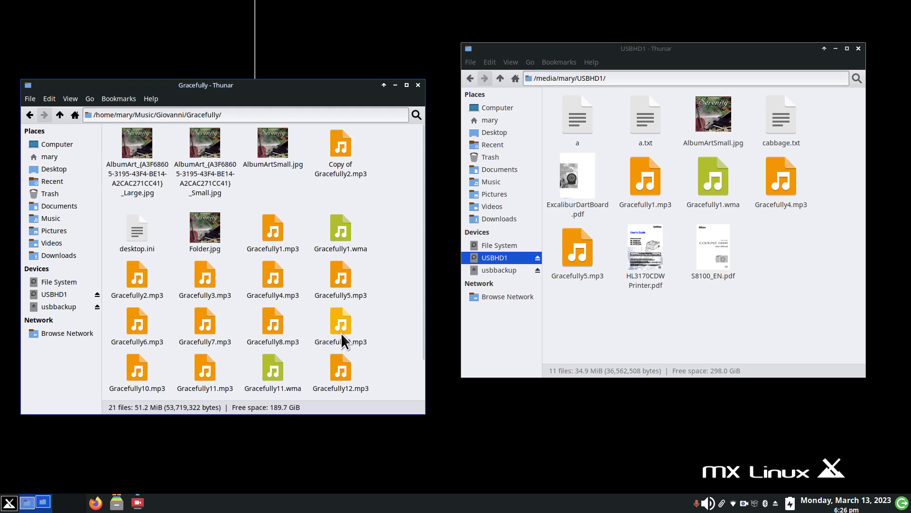
scroll(341, 329, "down", 2)
Step: Make the file icons in the USBHD1 window one zoom level smaller
left_click(664, 315)
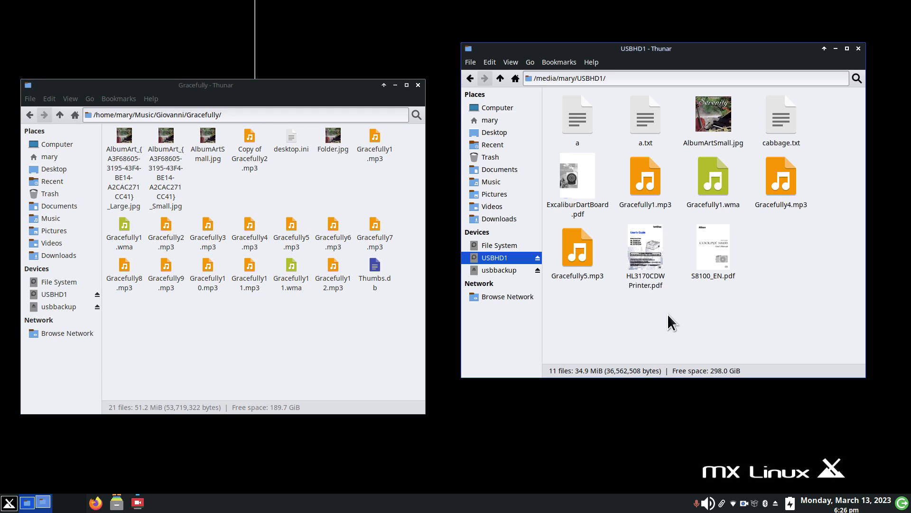
scroll(680, 311, "down", 2)
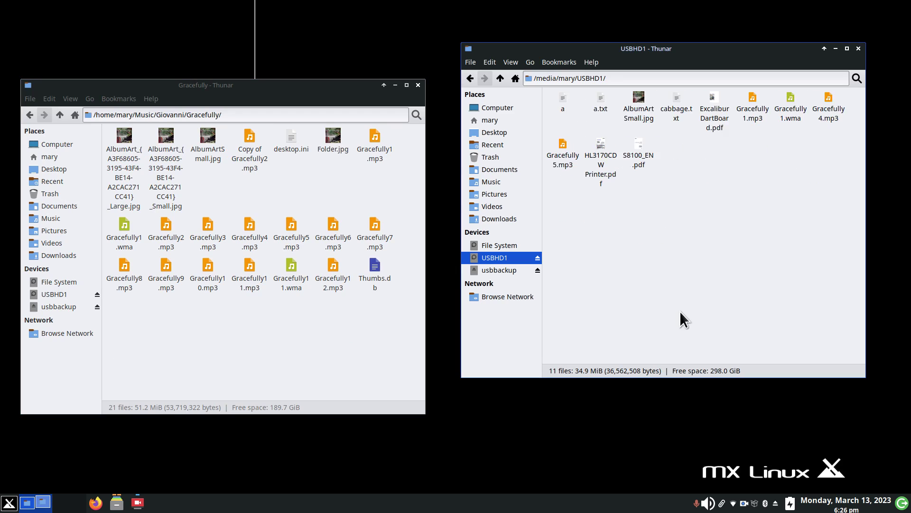
scroll(680, 311, "up", 2)
scroll(684, 307, "down", 1)
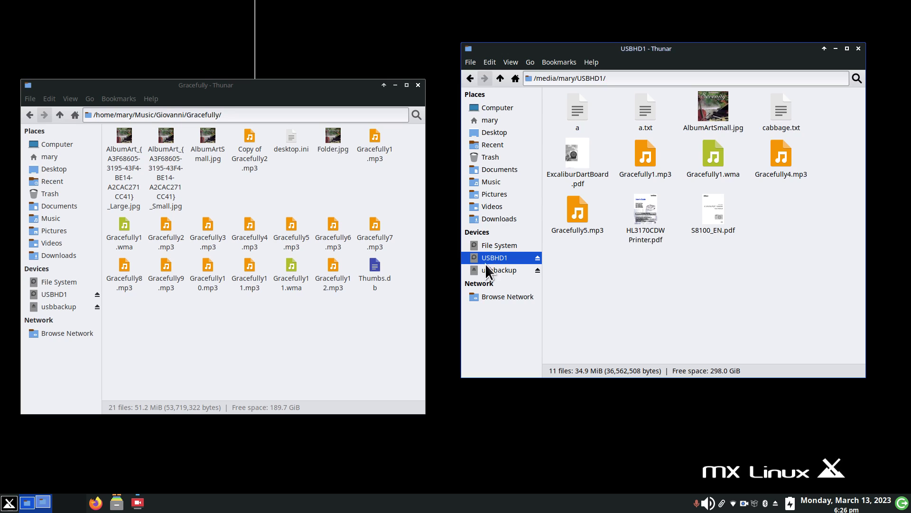
Step: Keep only the file manager window showing the usbbackup drive open and move it closer to the desktop's centre
left_click(497, 270)
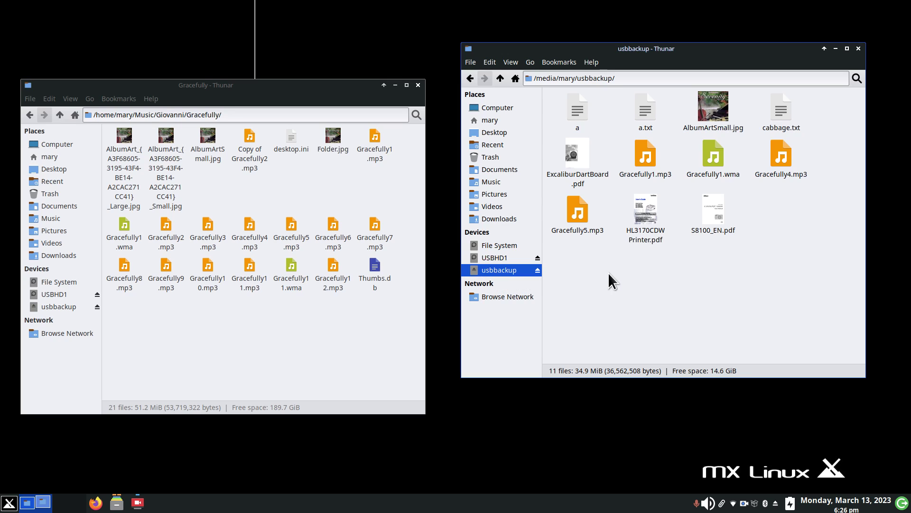
left_click(341, 313)
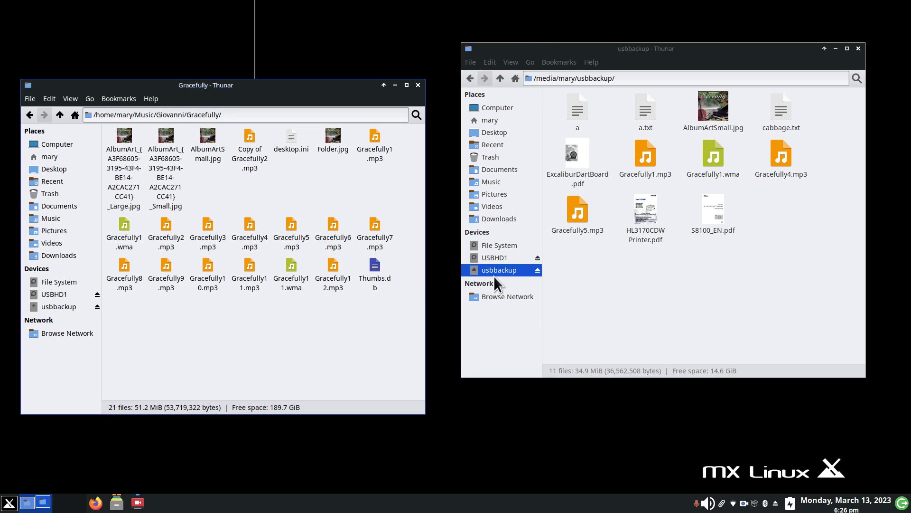
left_click(418, 85)
left_click_drag(650, 60, 560, 93)
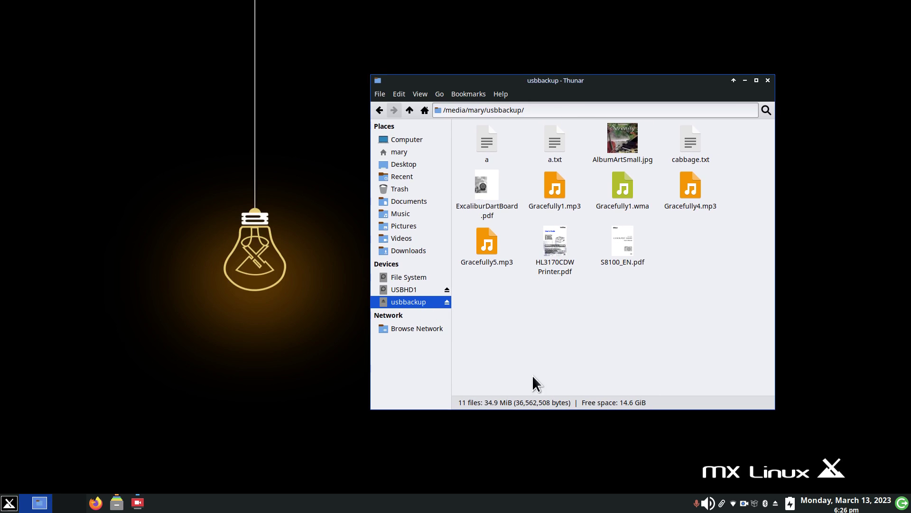
Step: Delete the three PDF files and the four Gracefully music files from the usbbackup drive
left_click(405, 290)
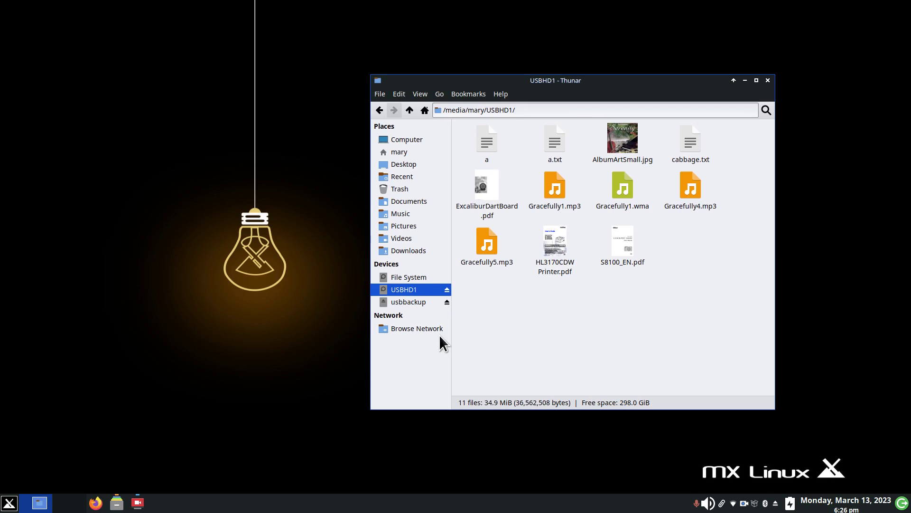
left_click(416, 302)
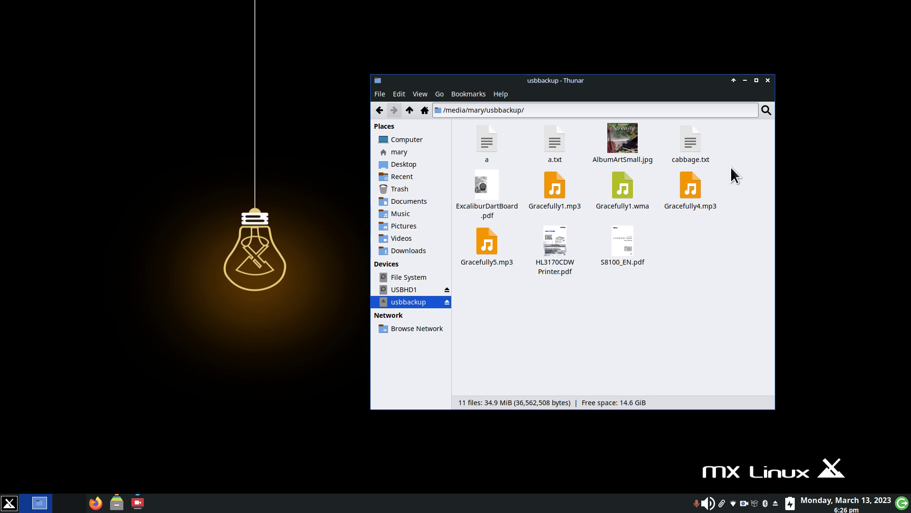
left_click_drag(727, 172, 486, 315)
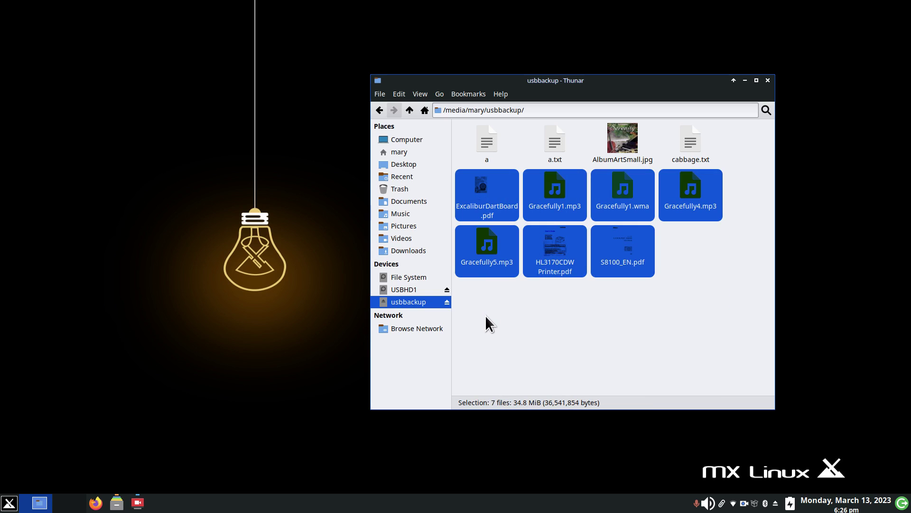
key("Delete")
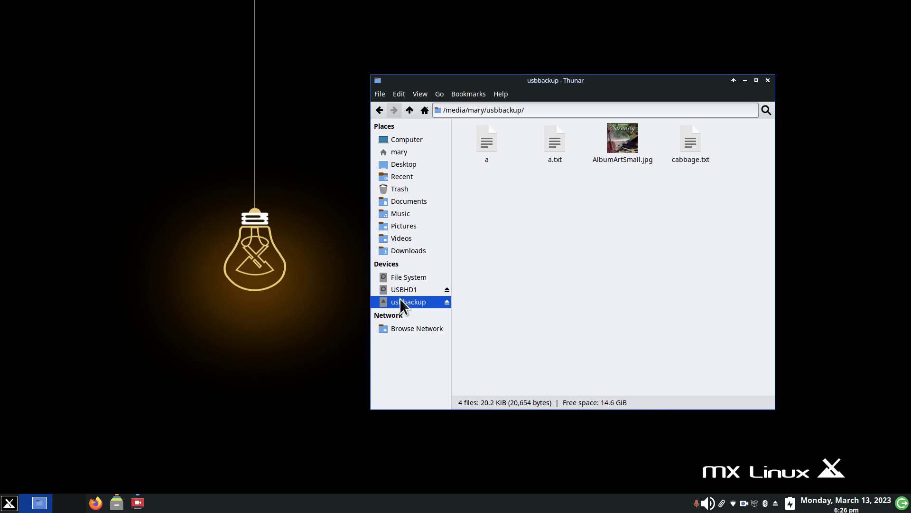
Step: Compare the two drives and copy Gracefully5.mp3, HL3170CDW Printer.pdf and S8100_EN.pdf from the USBHD1 drive
left_click(402, 288)
left_click(414, 301)
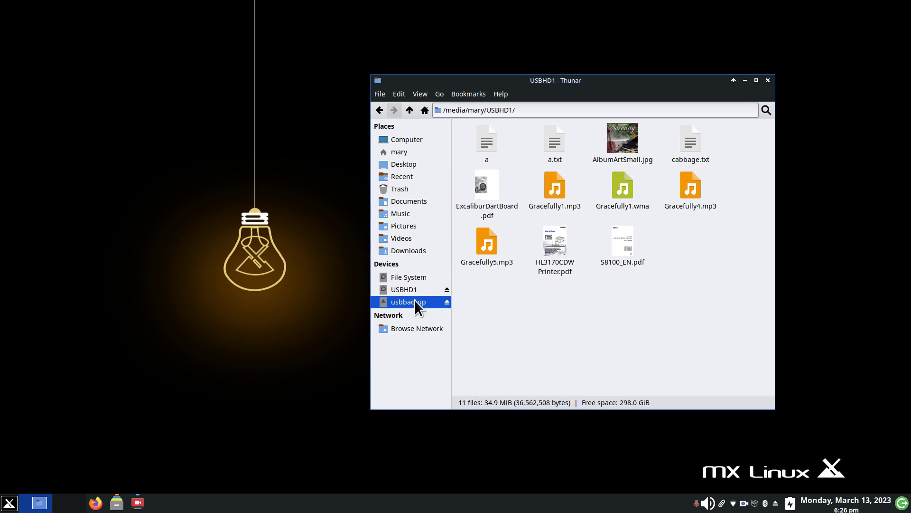
left_click(420, 291)
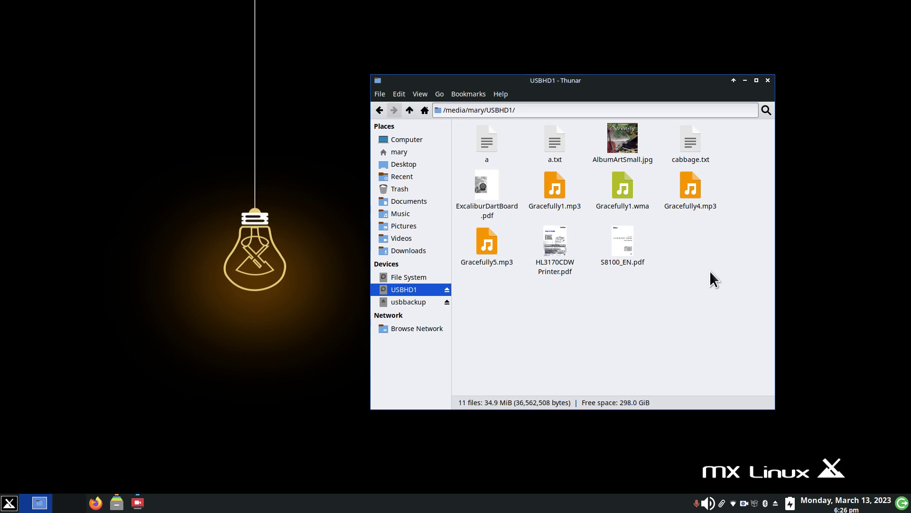
left_click(407, 299)
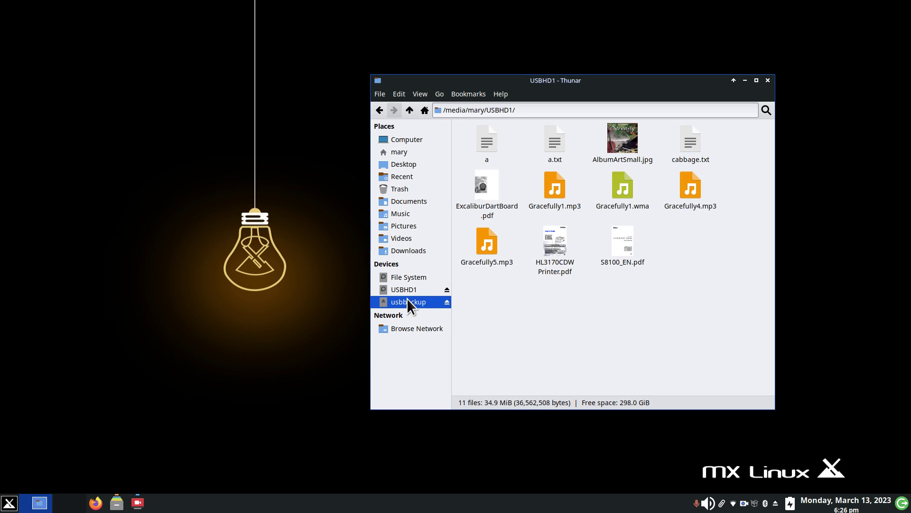
left_click(407, 289)
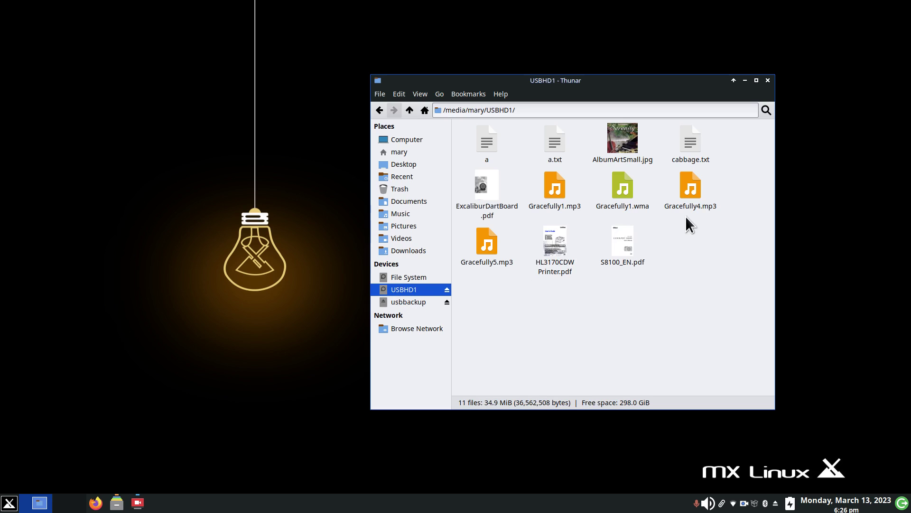
left_click_drag(686, 215, 476, 283)
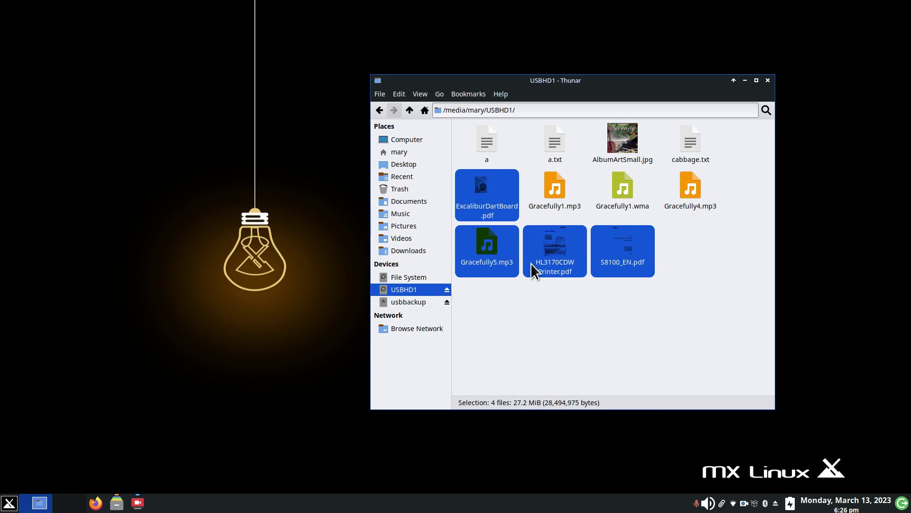
left_click(484, 193, "ctrl")
right_click(554, 247)
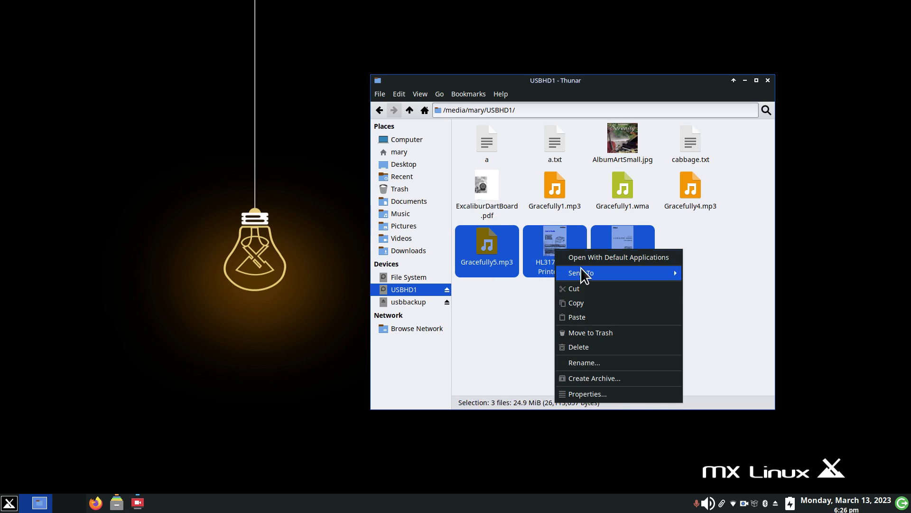
left_click(590, 304)
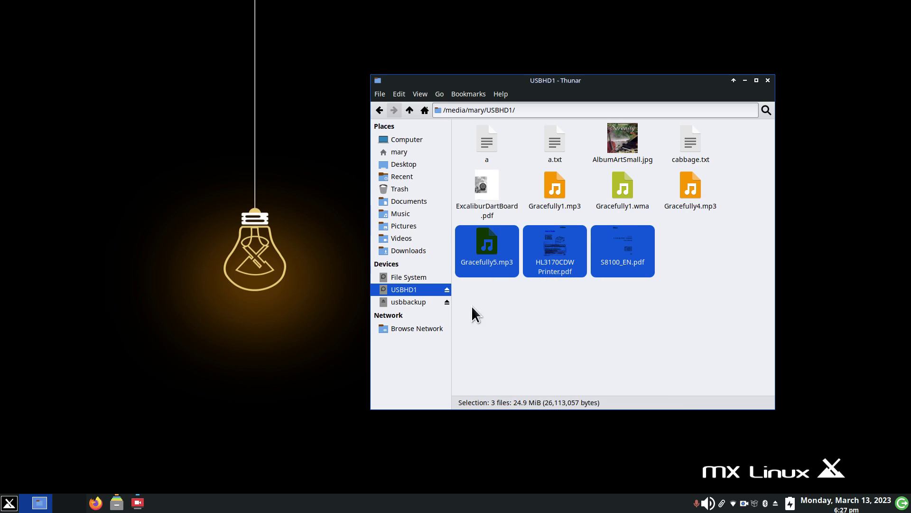
Step: Paste the three copied files into the usbbackup drive
left_click(413, 302)
right_click(572, 259)
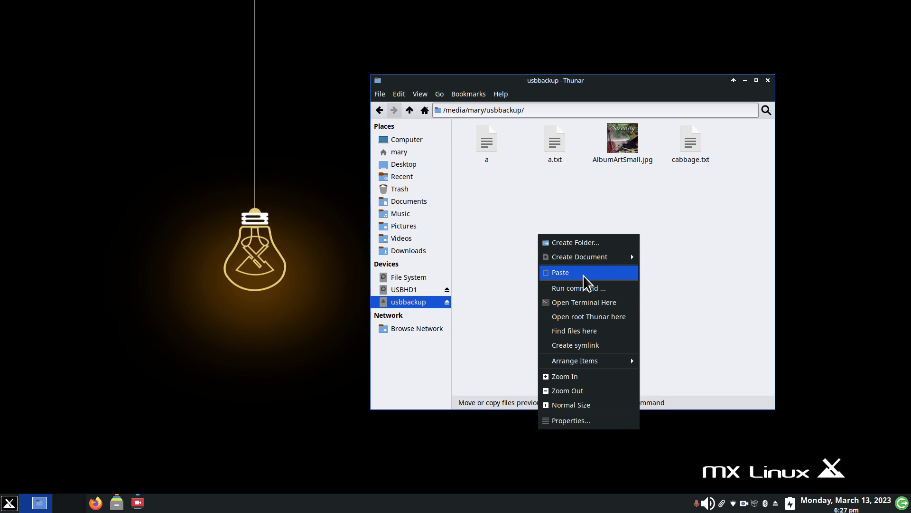
left_click(583, 275)
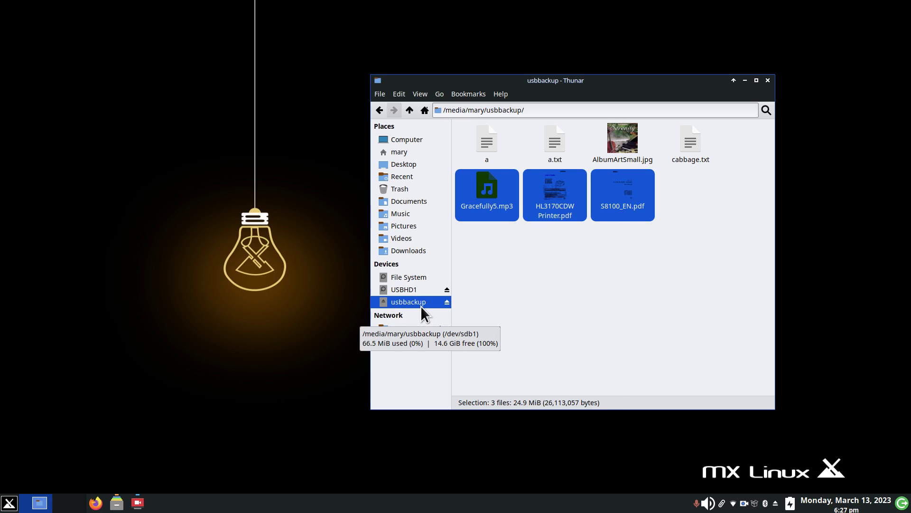
Step: Compare the files stored on the USBHD1 and usbbackup drives, then close the file manager window
left_click(602, 272)
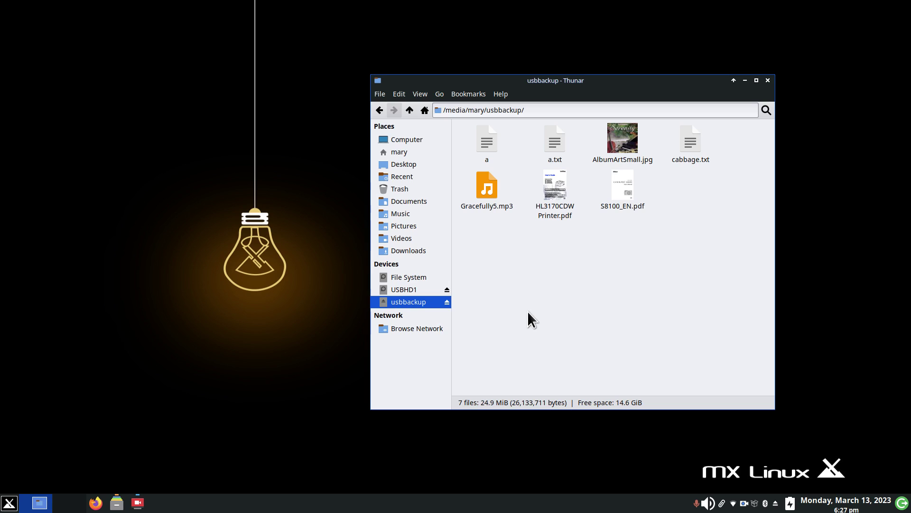
left_click(407, 289)
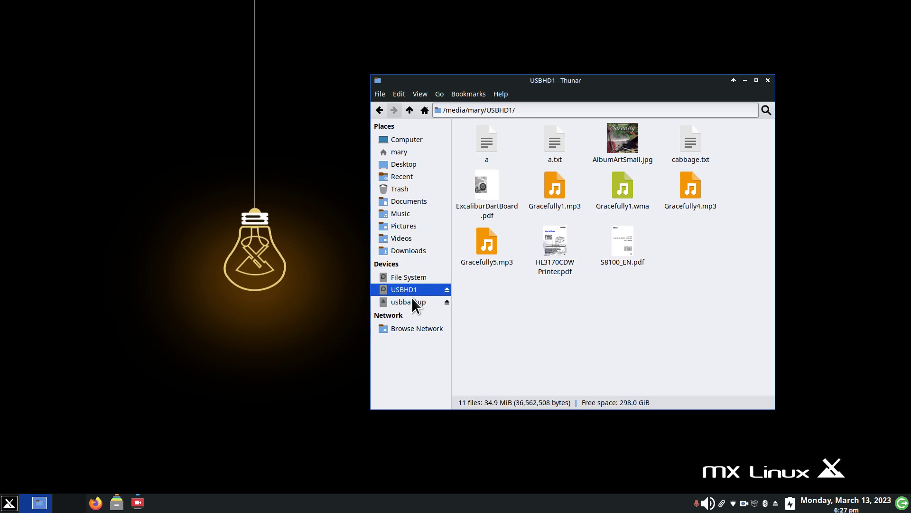
left_click(411, 300)
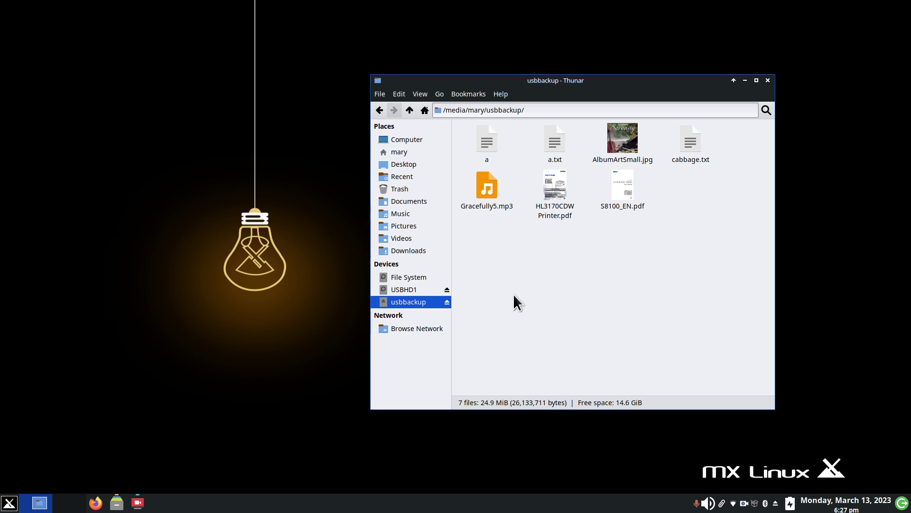
left_click(401, 291)
left_click(407, 299)
left_click(409, 288)
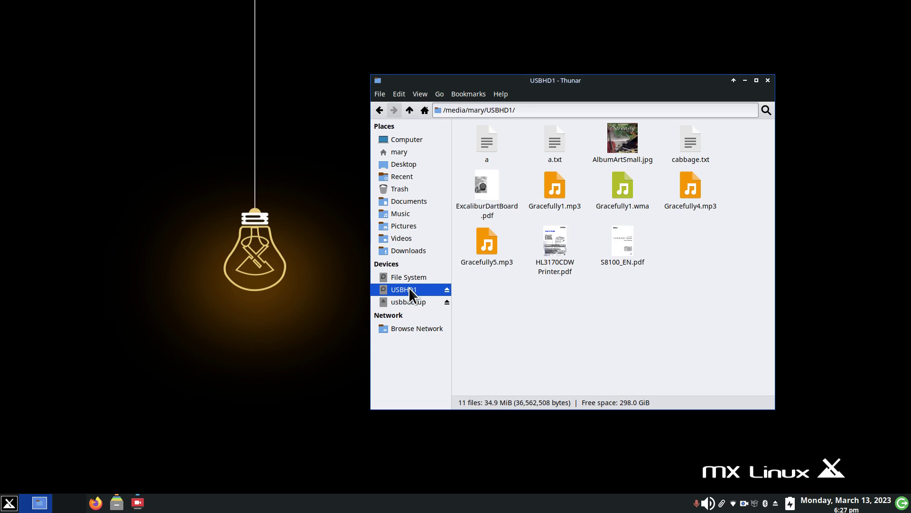
left_click(407, 303)
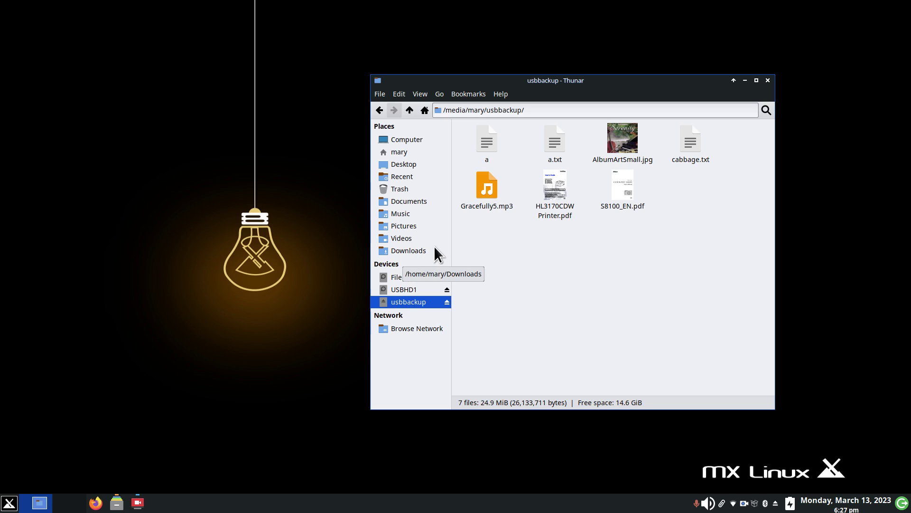
left_click(408, 290)
left_click(408, 302)
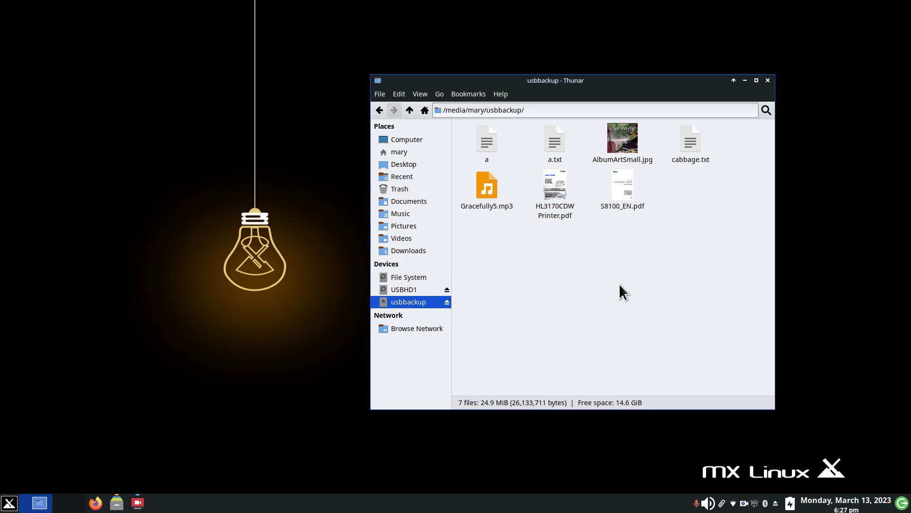
left_click(400, 290)
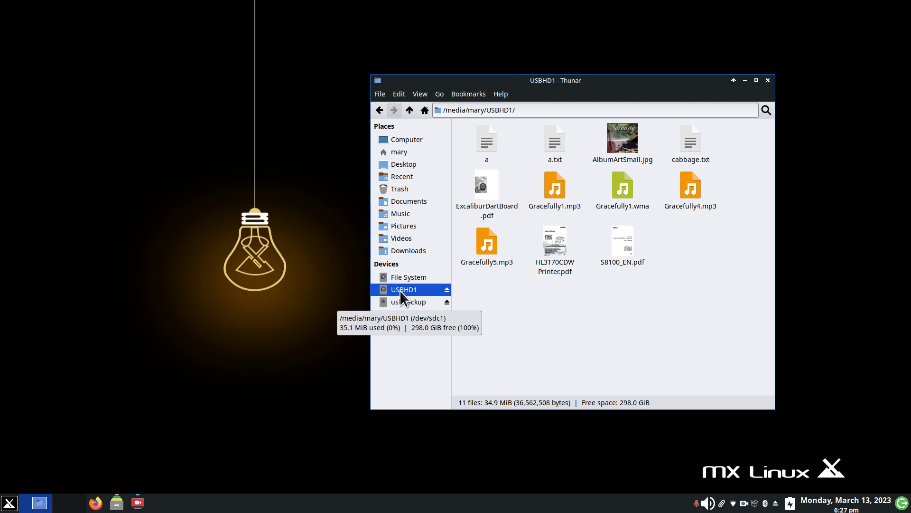
left_click(768, 80)
Step: Search the applications for "usb", open Format USB and move its window up and away from the desktop's centre
left_click(8, 505)
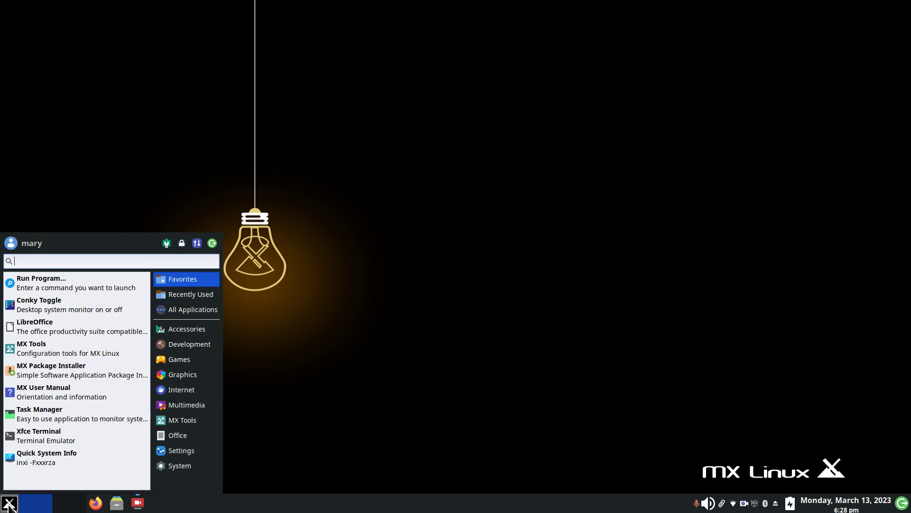
type("usb")
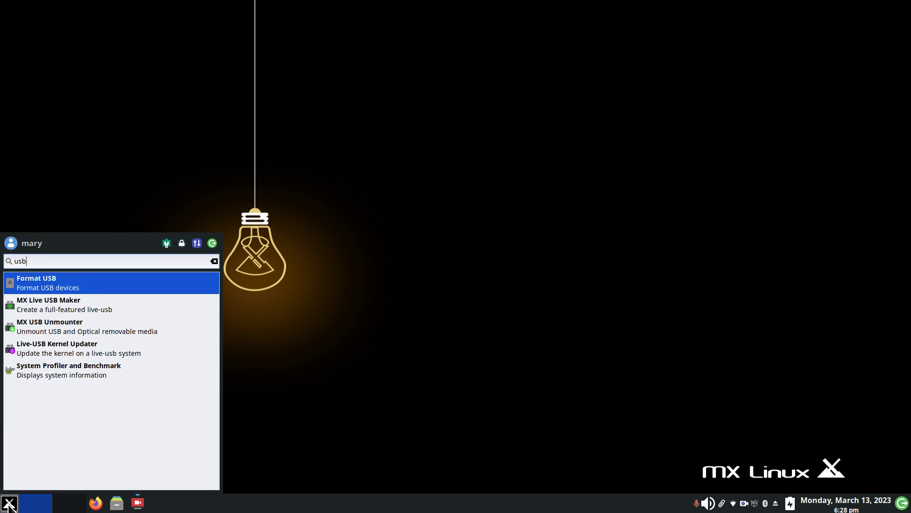
left_click(57, 287)
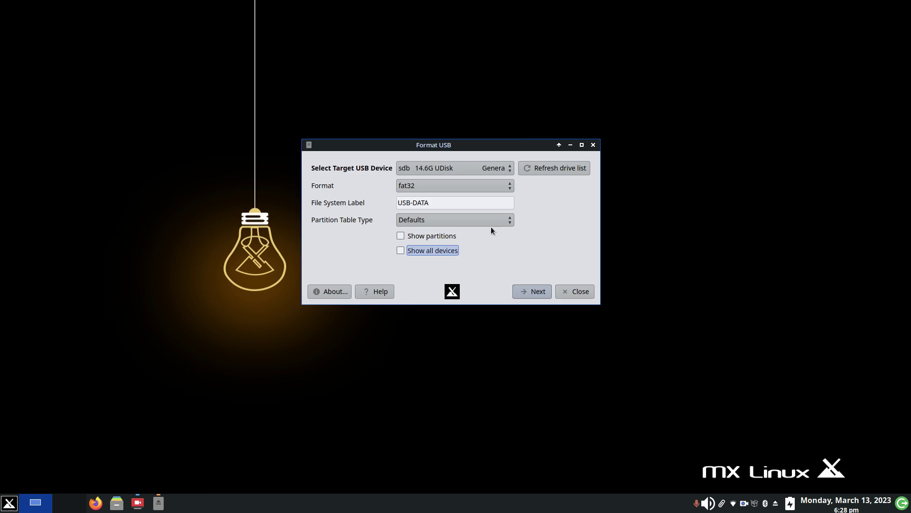
left_click_drag(506, 144, 620, 84)
Step: Review the available target USB devices and file system formats, then close Format USB without formatting anything
left_click(621, 108)
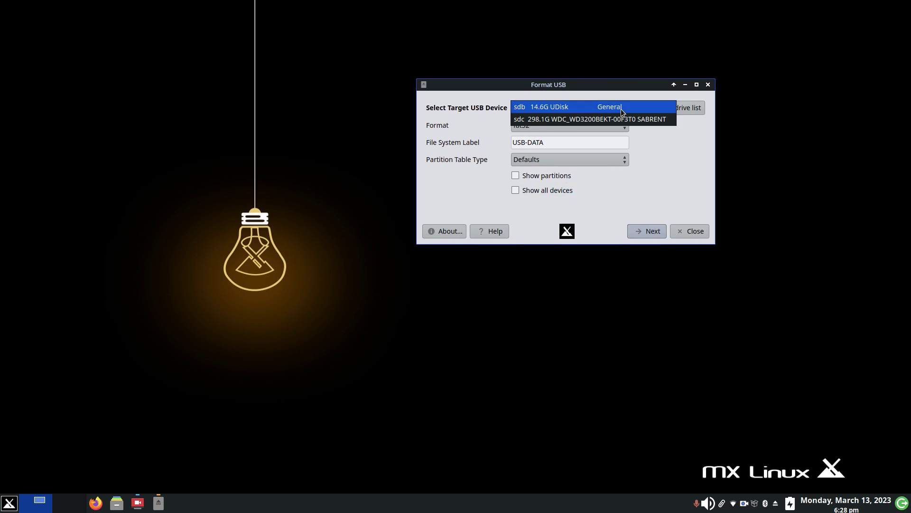
left_click(622, 111)
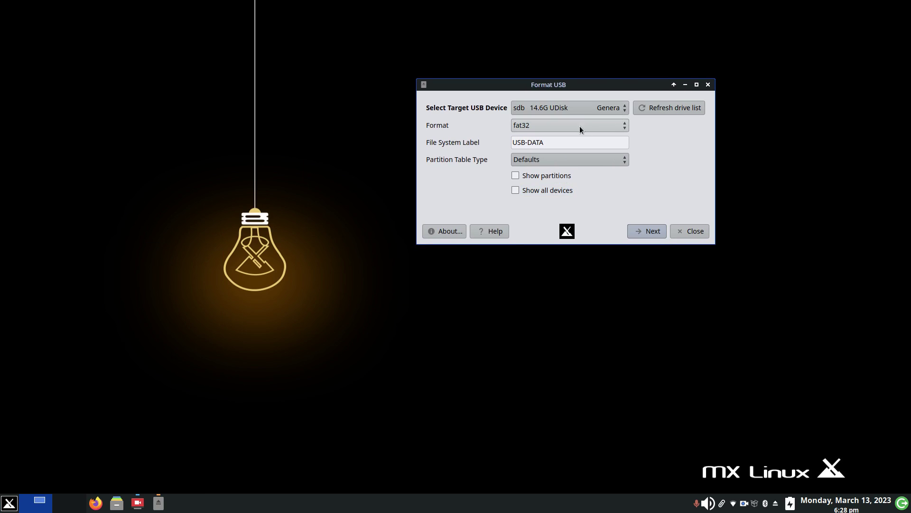
left_click(533, 127)
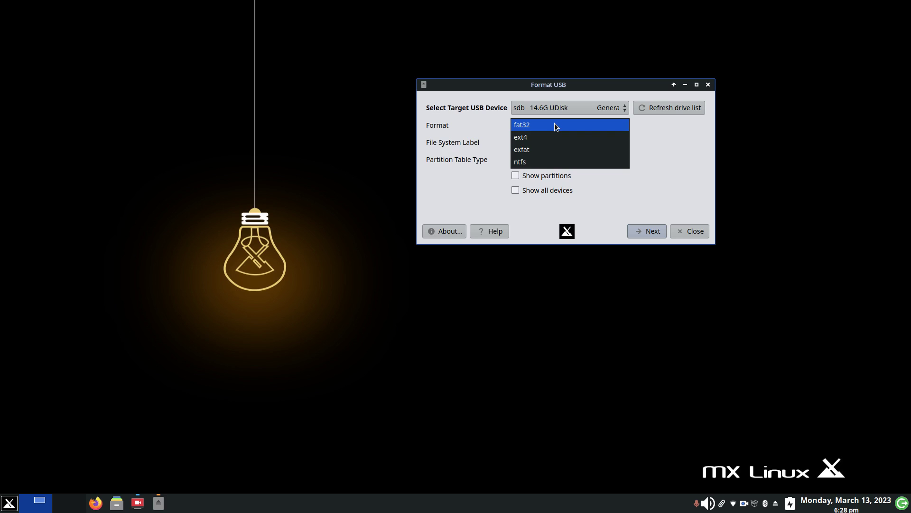
left_click(707, 85)
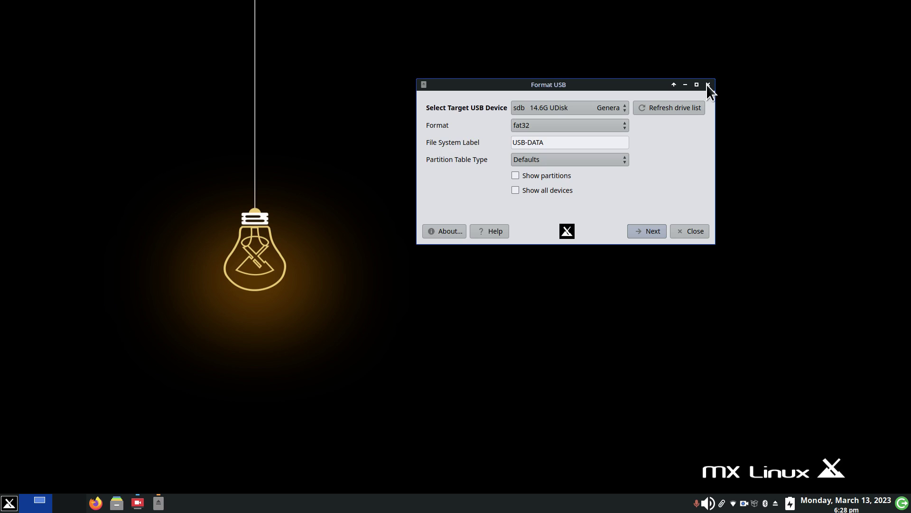
left_click(709, 85)
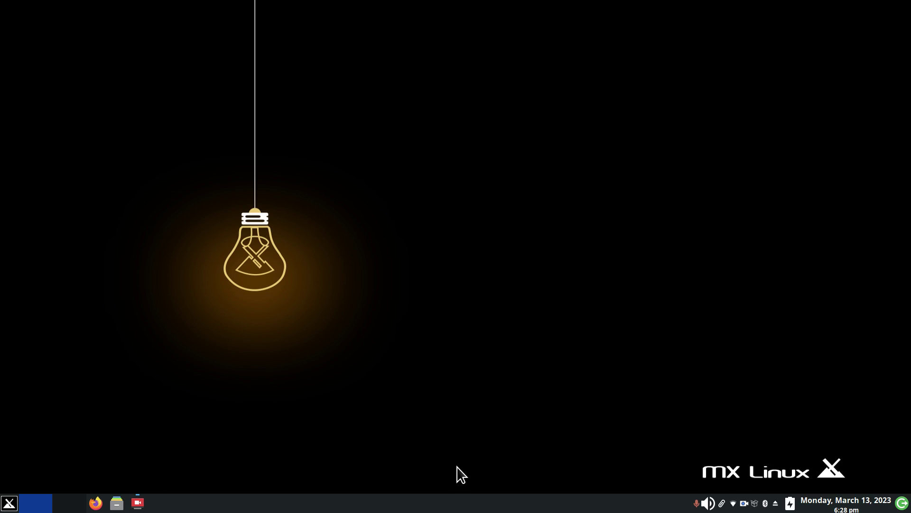